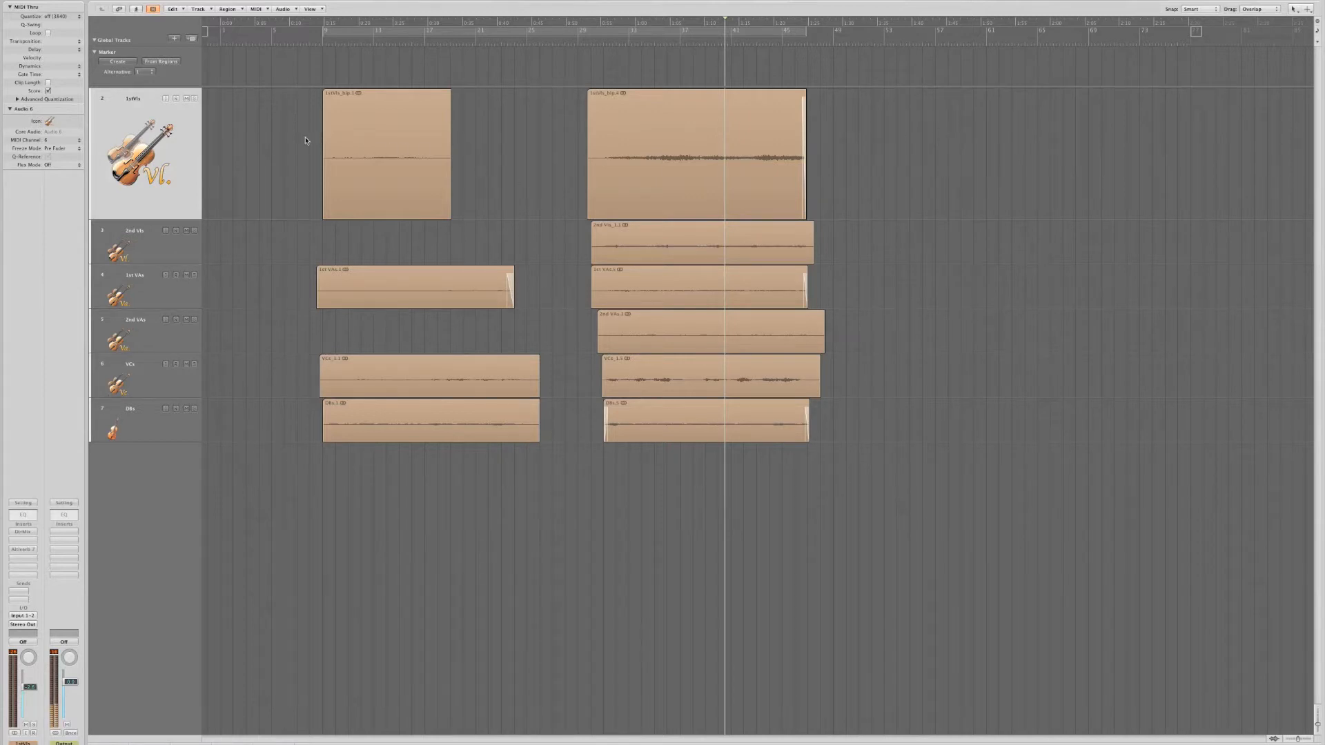
Place the playhead shortly before the first string regions and show the mixer below the arrangement.
click(300, 44)
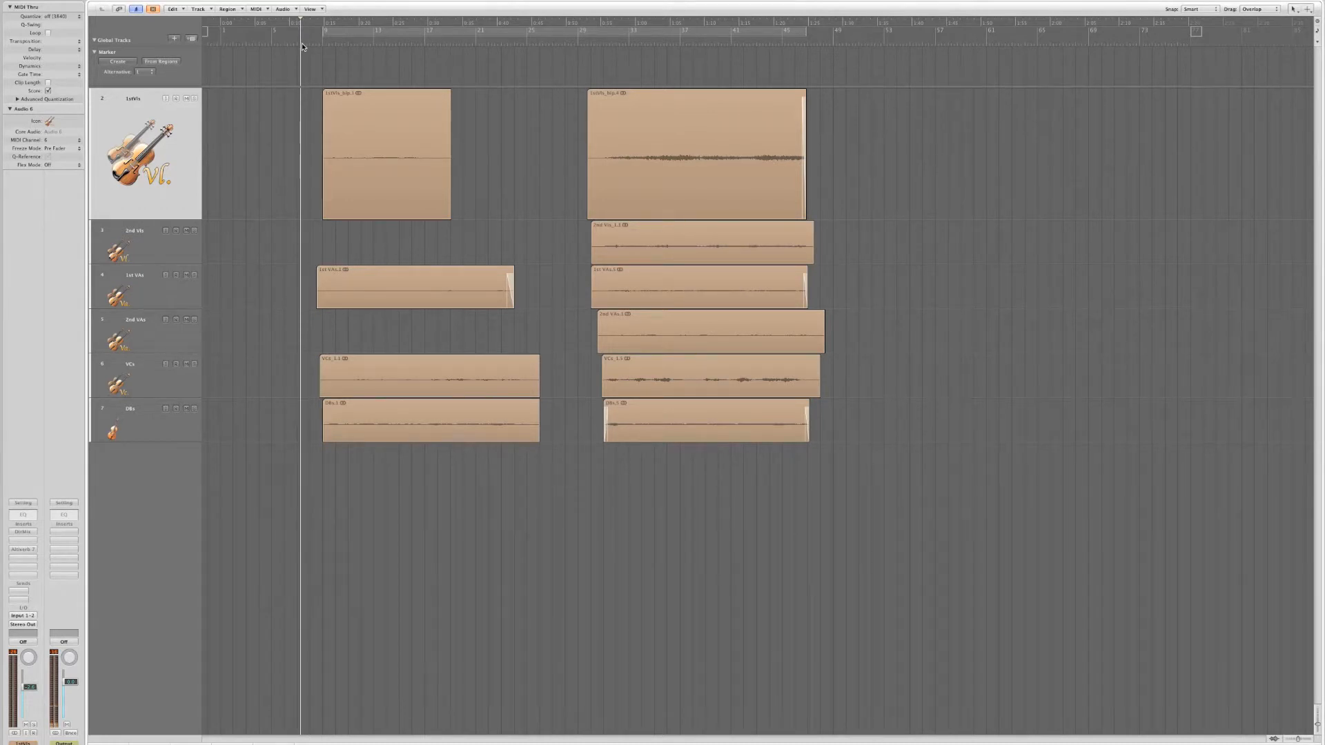
click(288, 44)
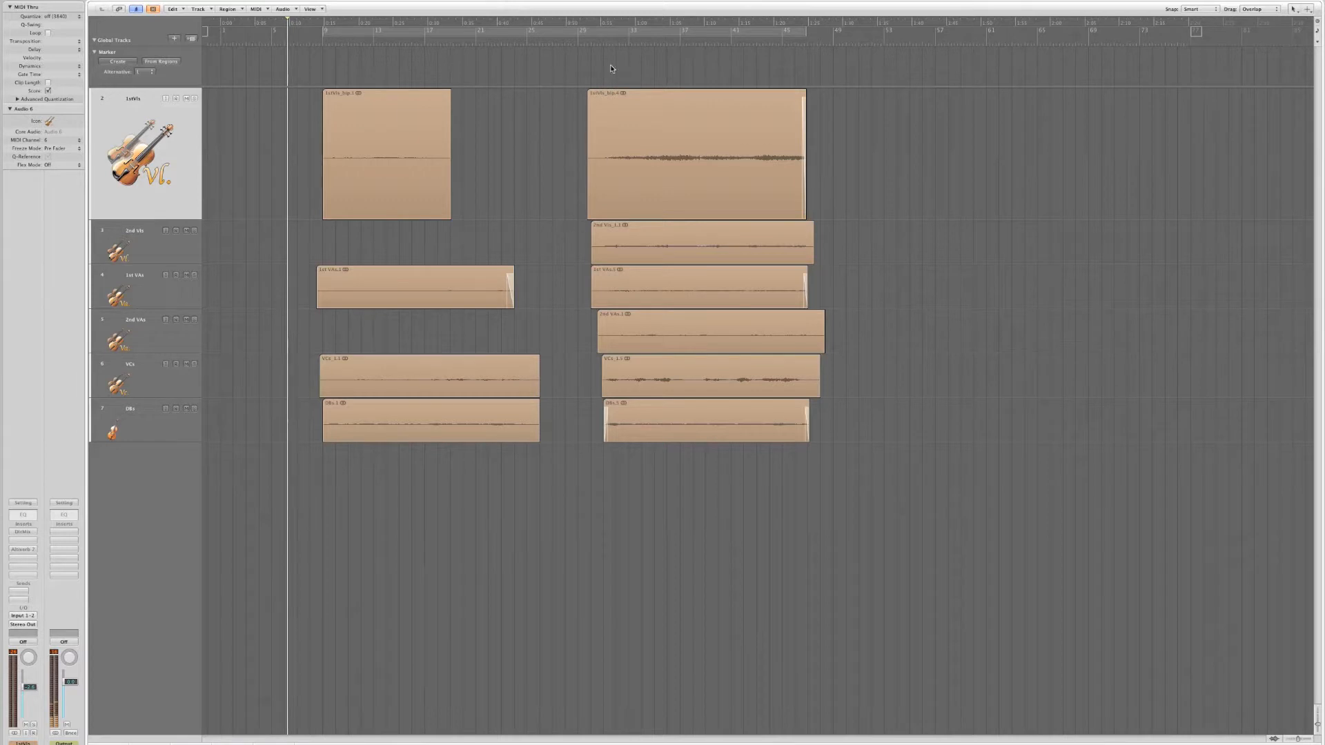
key(x)
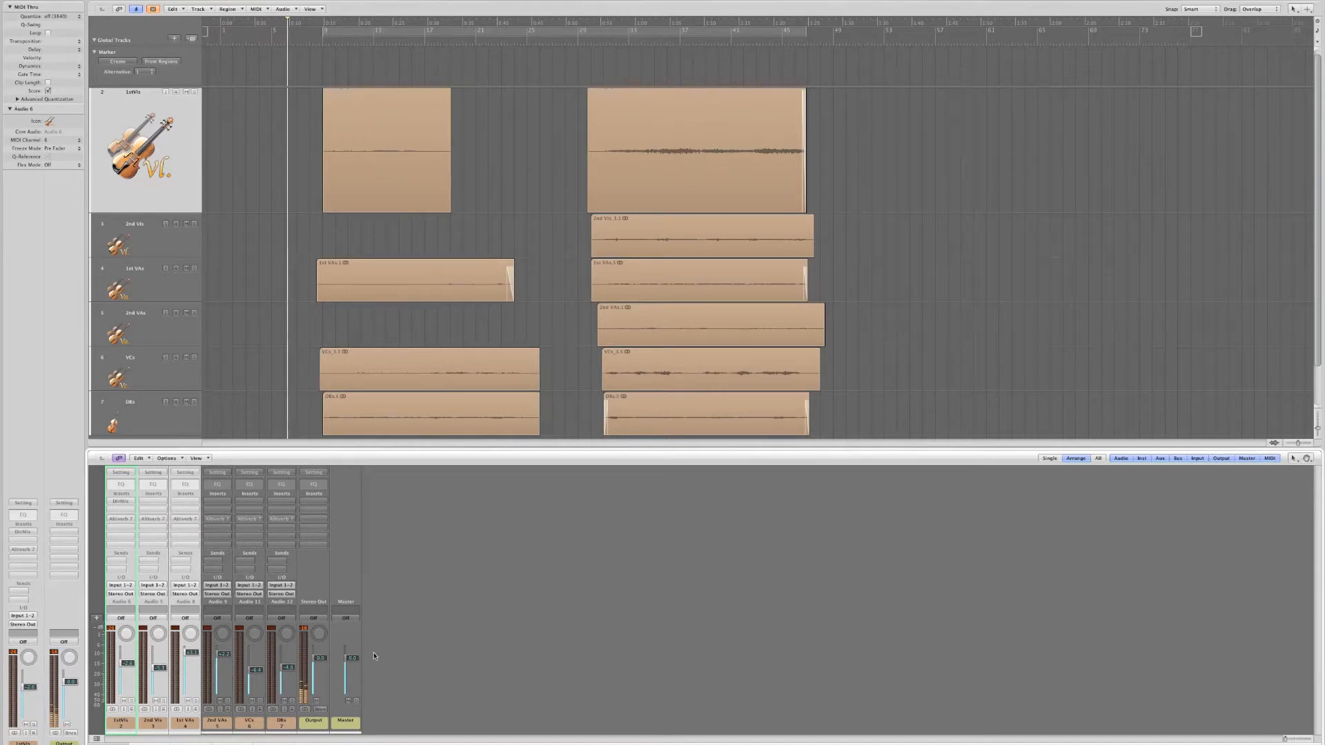
Play back the first group of string regions, play the second group from its start, and stop playback.
click(316, 39)
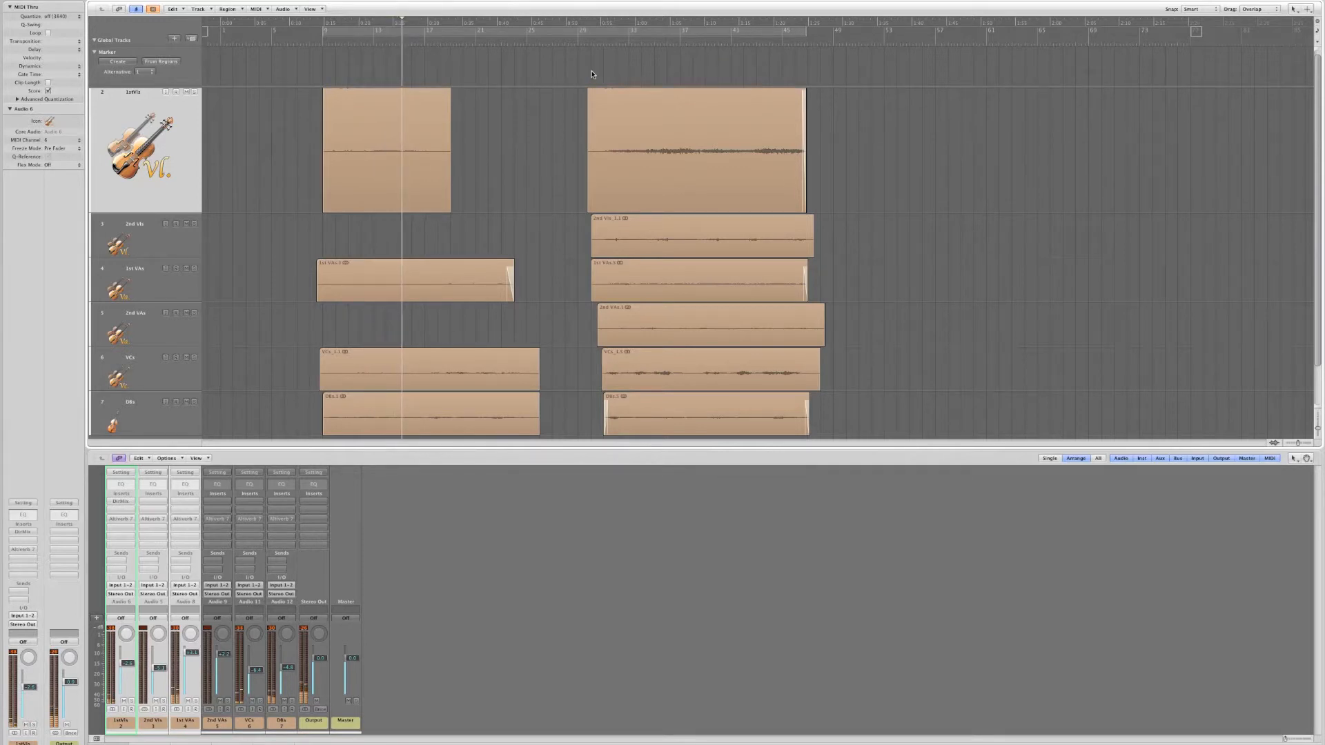
click(599, 45)
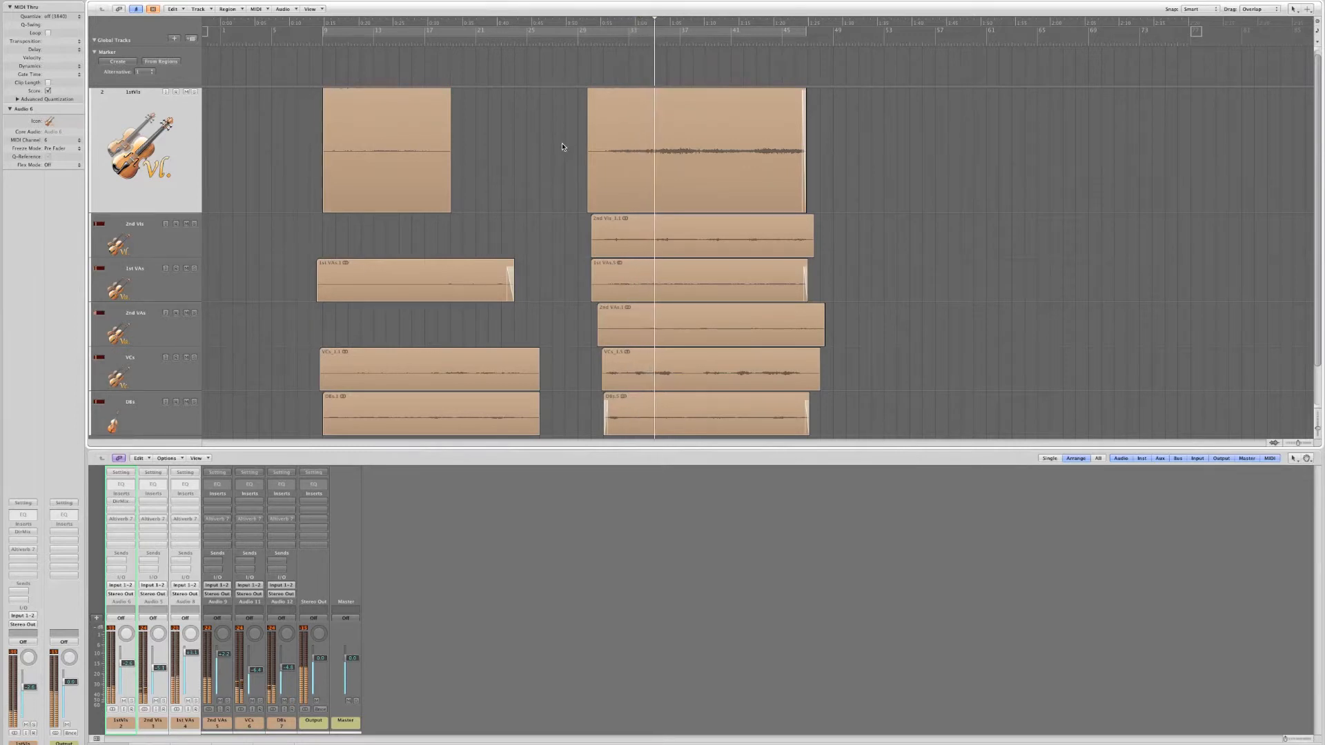
scroll(562, 211, down, 1)
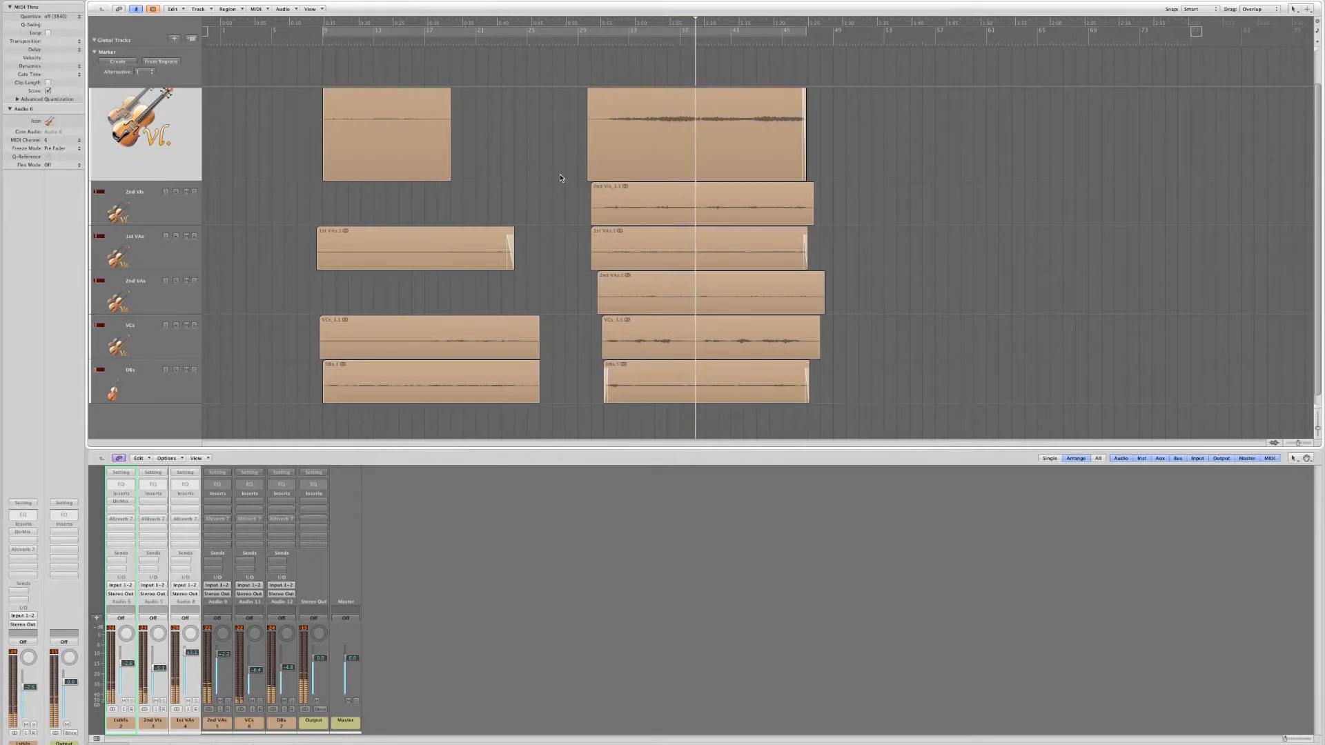
key(space)
click(560, 178)
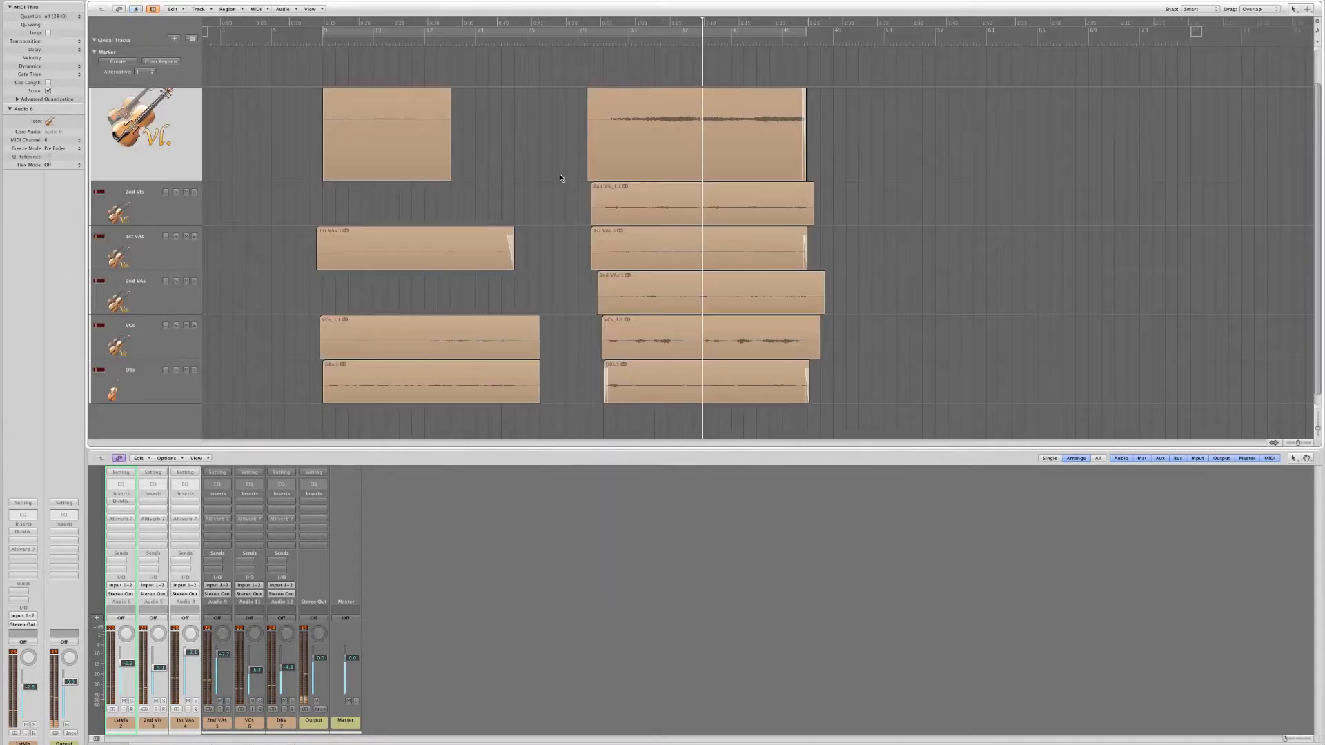
scroll(324, 286, up, 3)
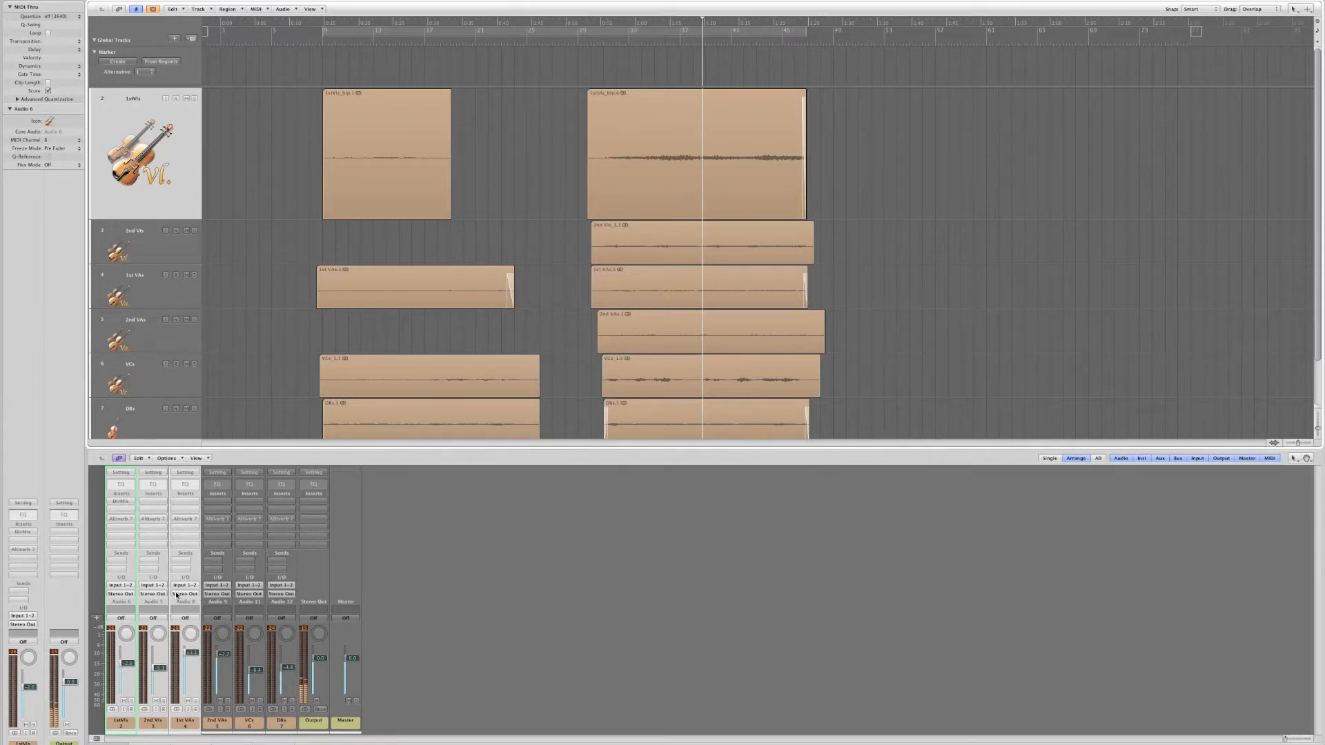
Deselect the channel strips, then add a Bus 1 send to the first violins and a Bus 2 send to the 1st Vlas.
click(464, 690)
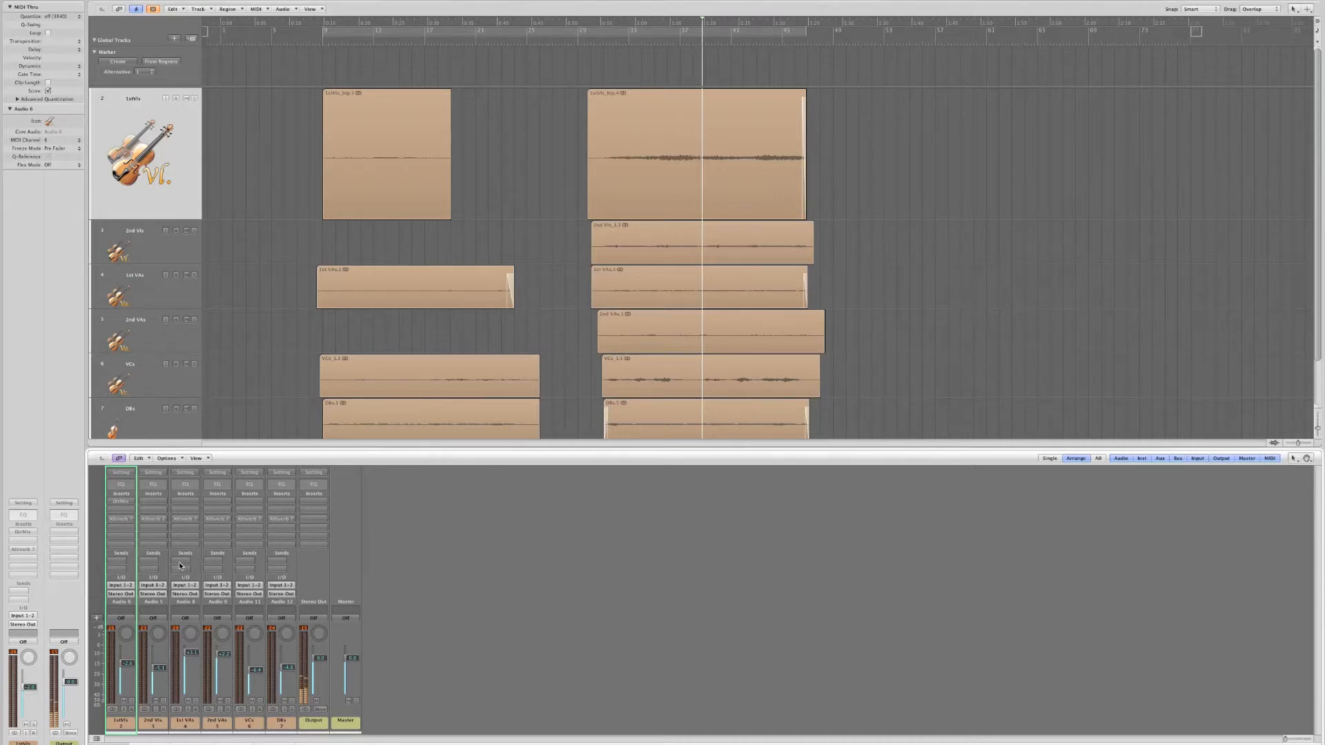
click(120, 559)
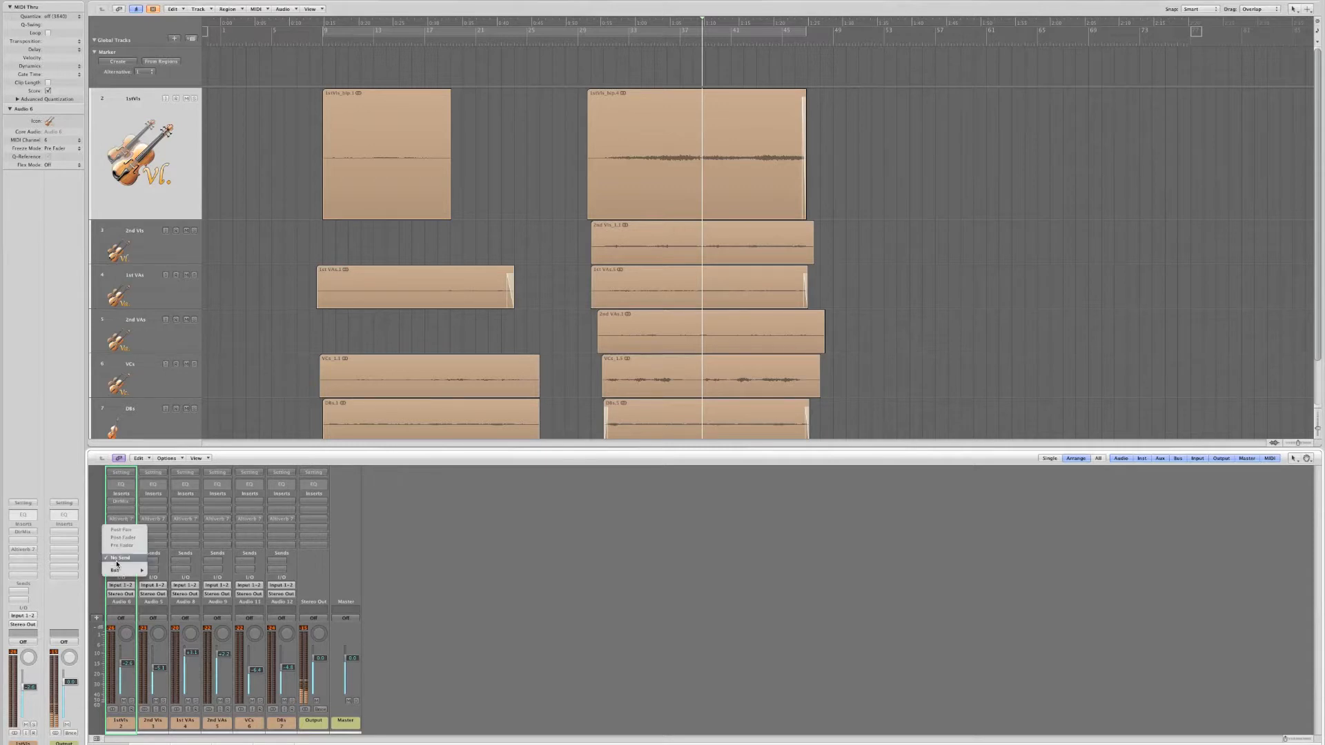
mouse_move(117, 571)
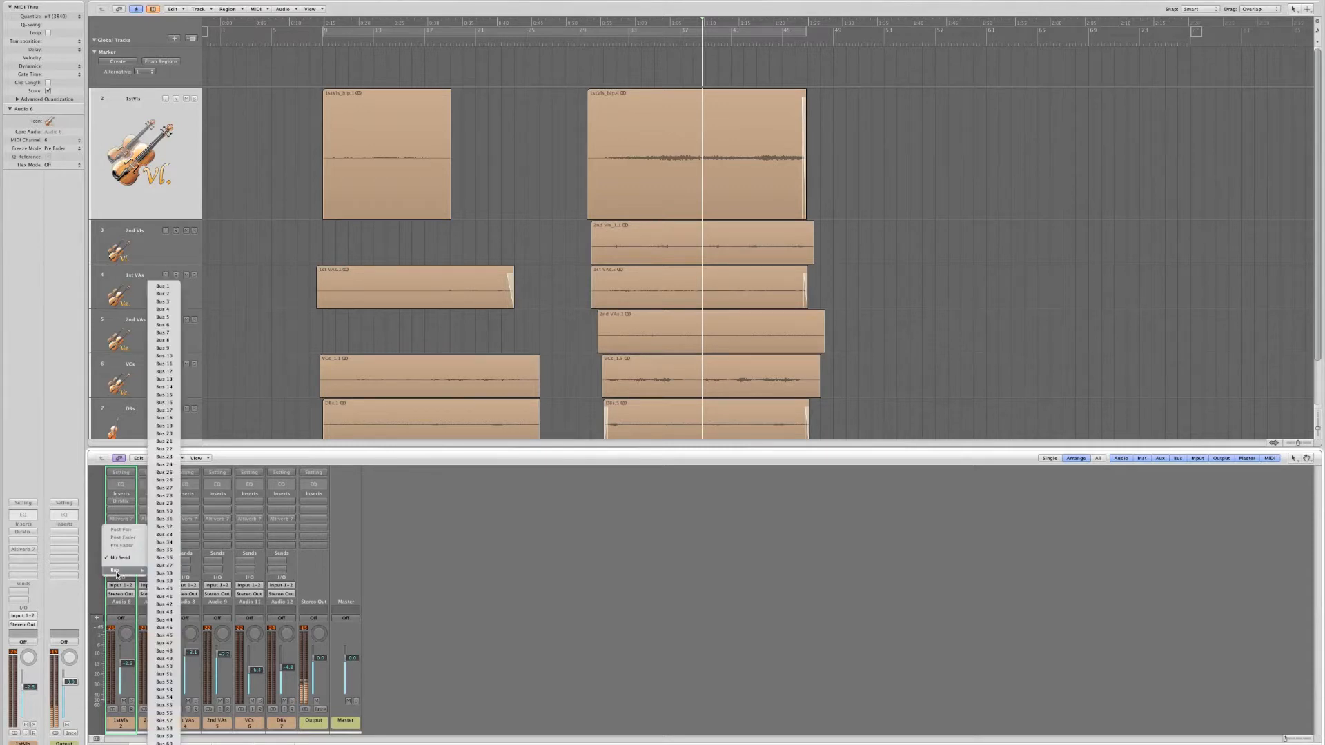
click(163, 286)
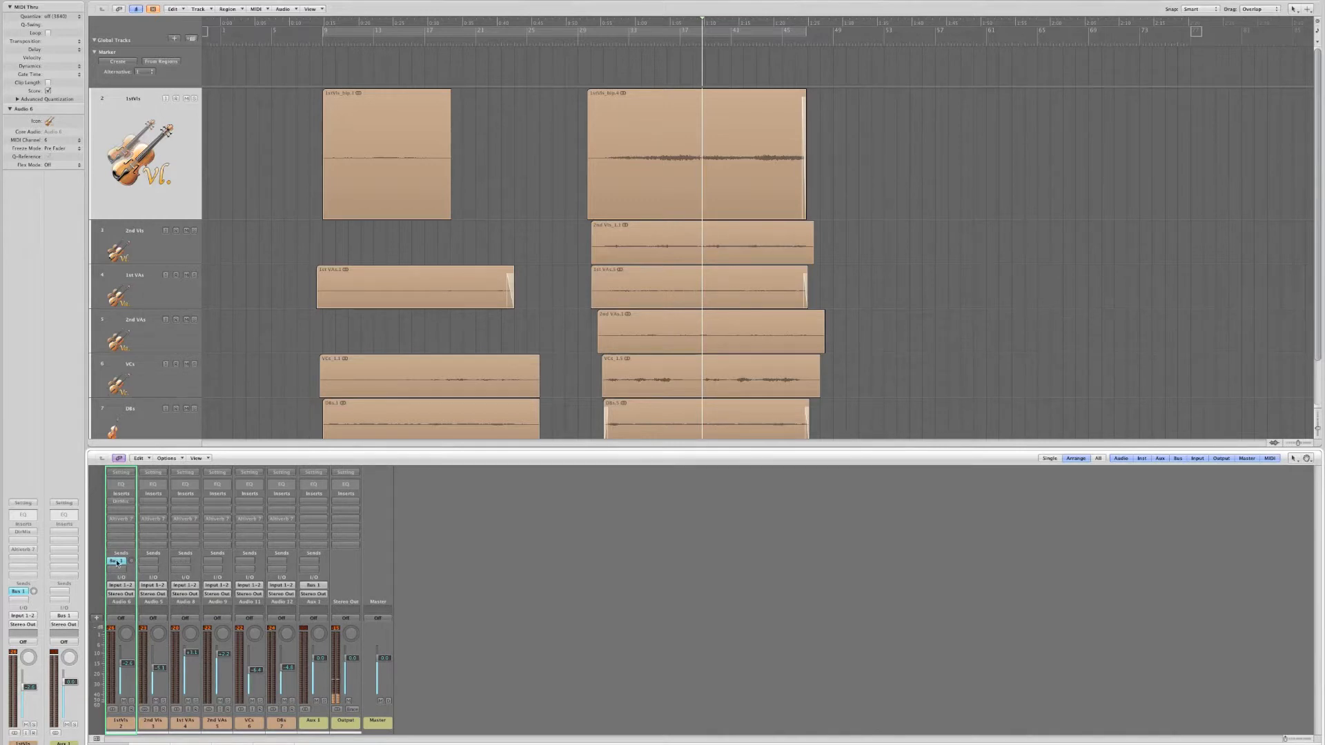
click(180, 564)
mouse_move(190, 571)
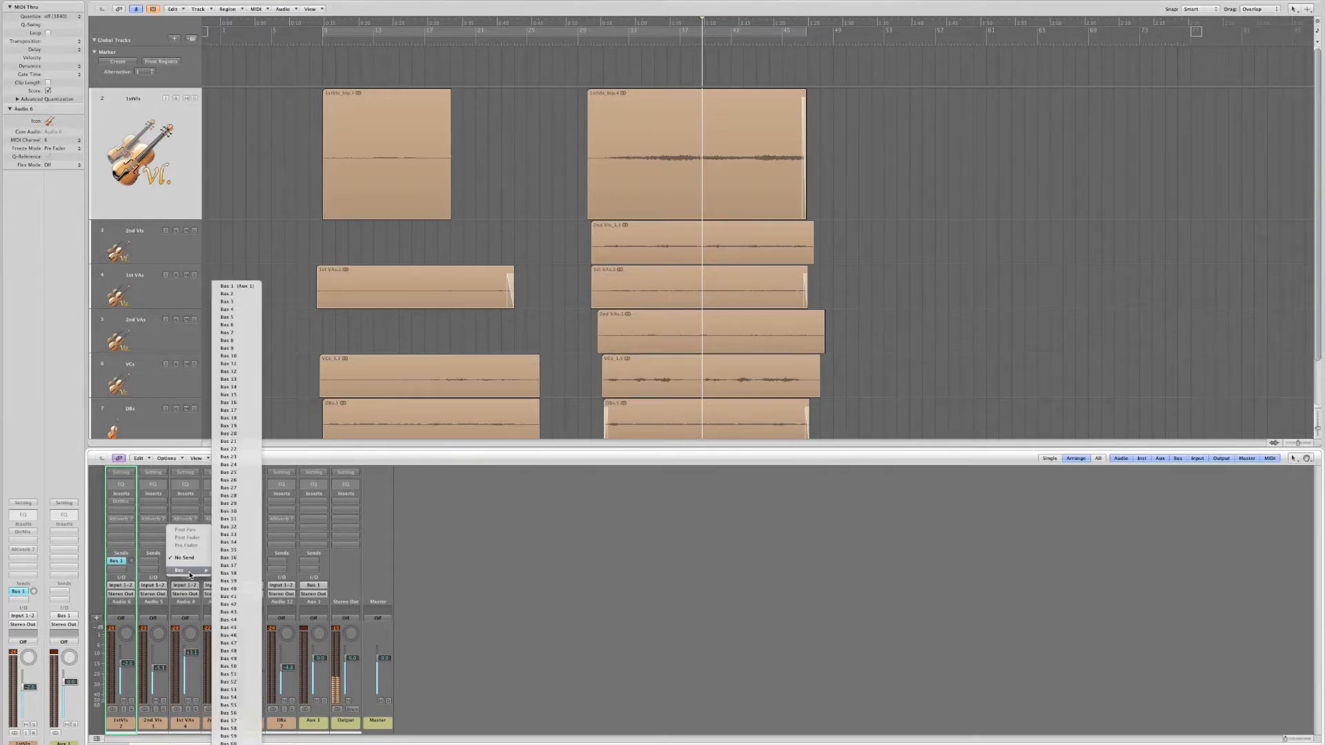
click(229, 294)
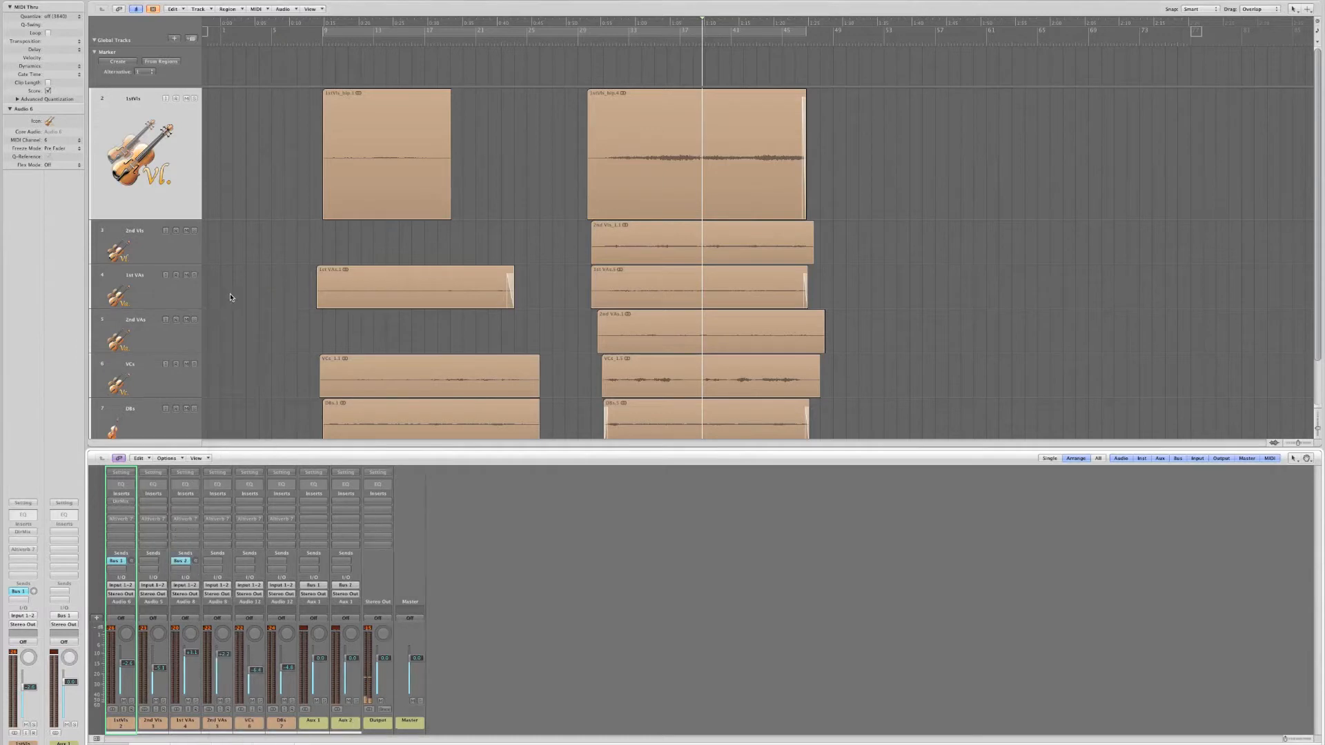
Add a Bus 3 send to the VCs channel and a Bus 4 send to the DBs channel.
click(249, 561)
mouse_move(250, 570)
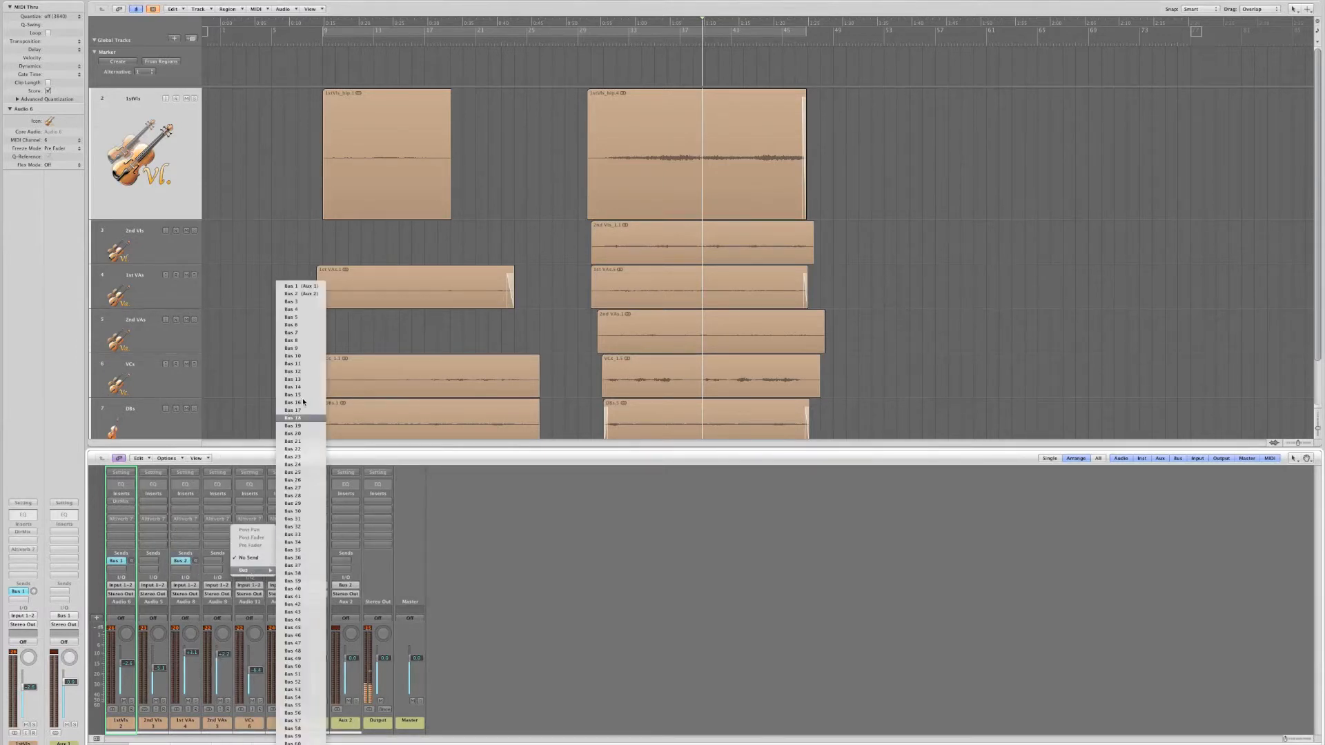
click(299, 301)
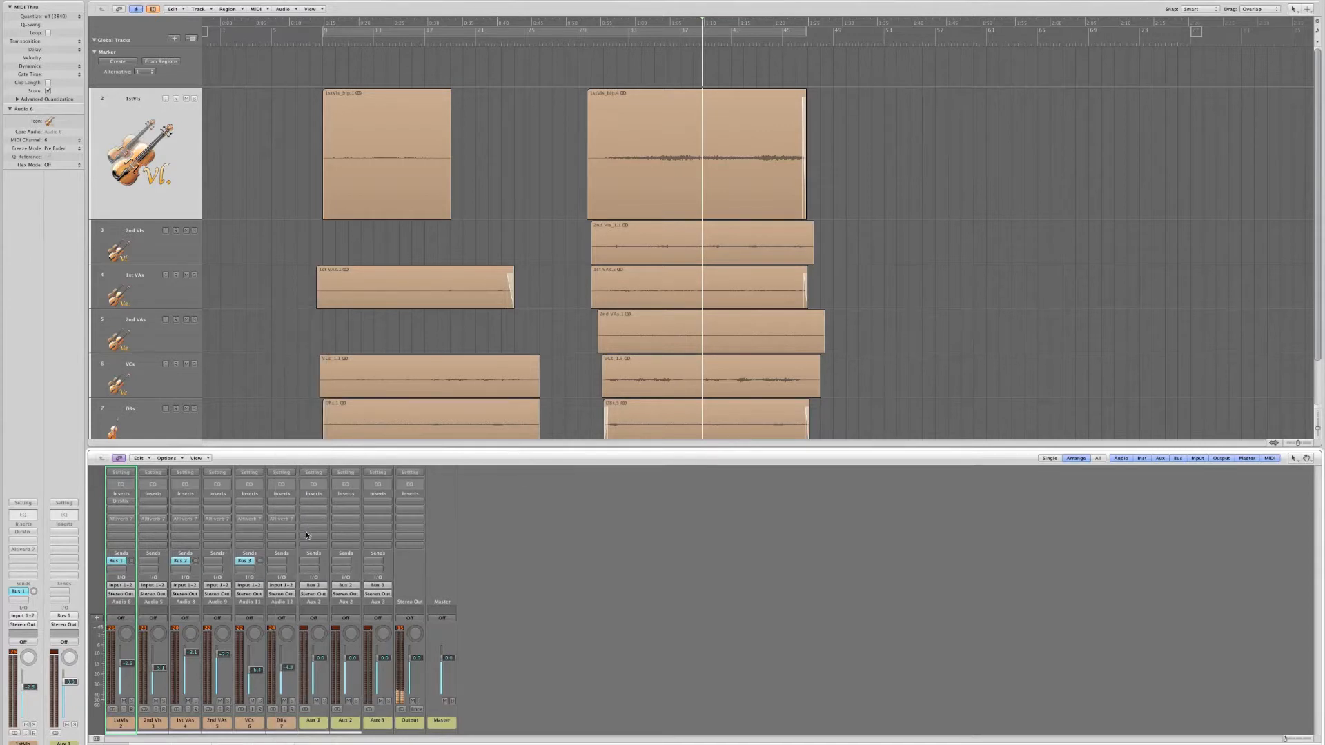
click(279, 563)
mouse_move(281, 571)
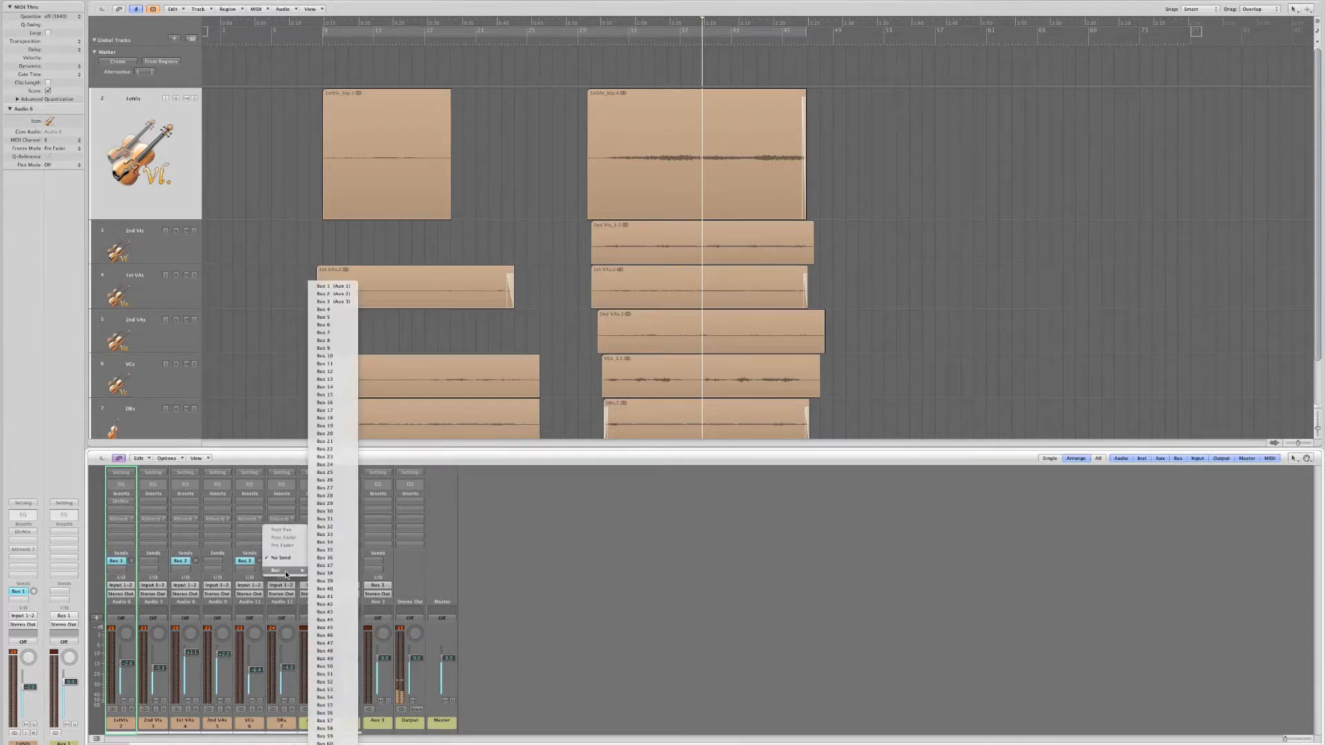
click(322, 310)
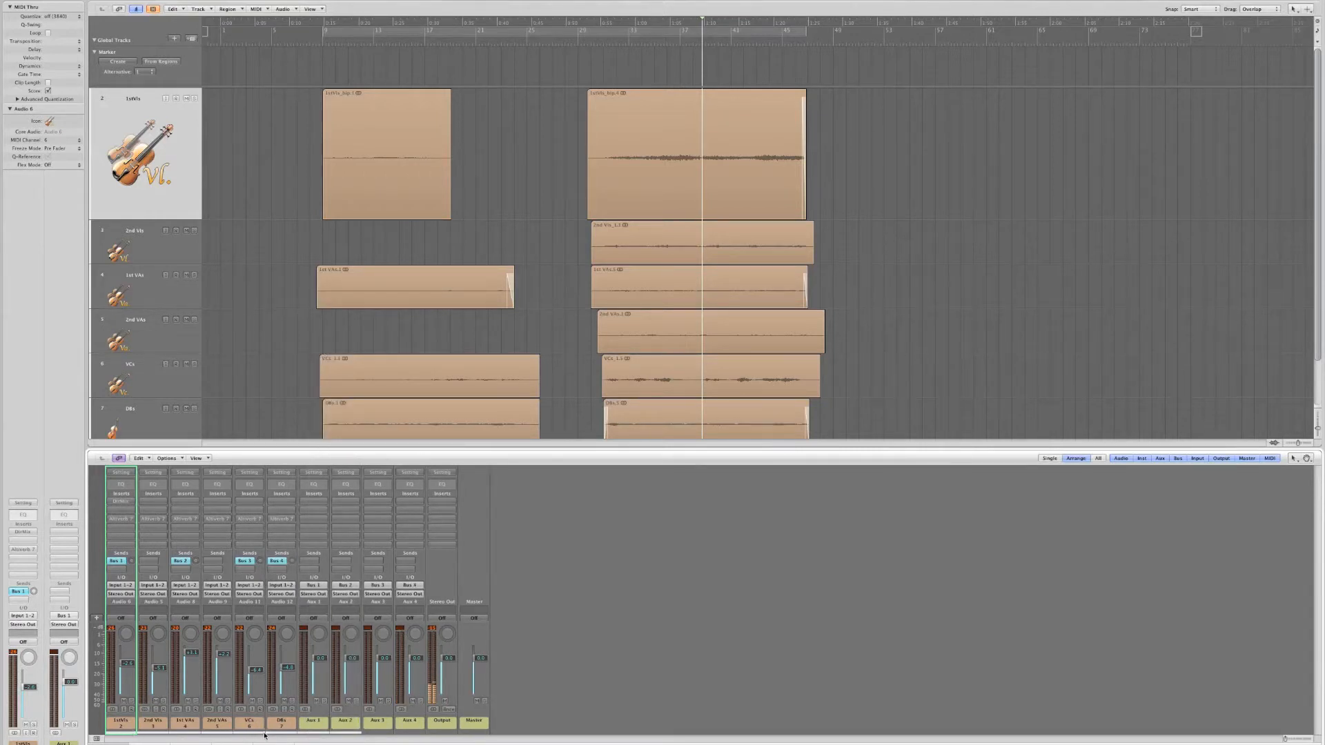
Set the four bus send levels on the first violins, 1st Vlas, VCs and DBs to 0.0 dB.
alt+click(131, 561)
alt+click(196, 561)
alt+click(260, 561)
alt+click(292, 561)
Rename the Aux 1 channel as FL and the Aux 2 channel as FCL.
double_click(313, 721)
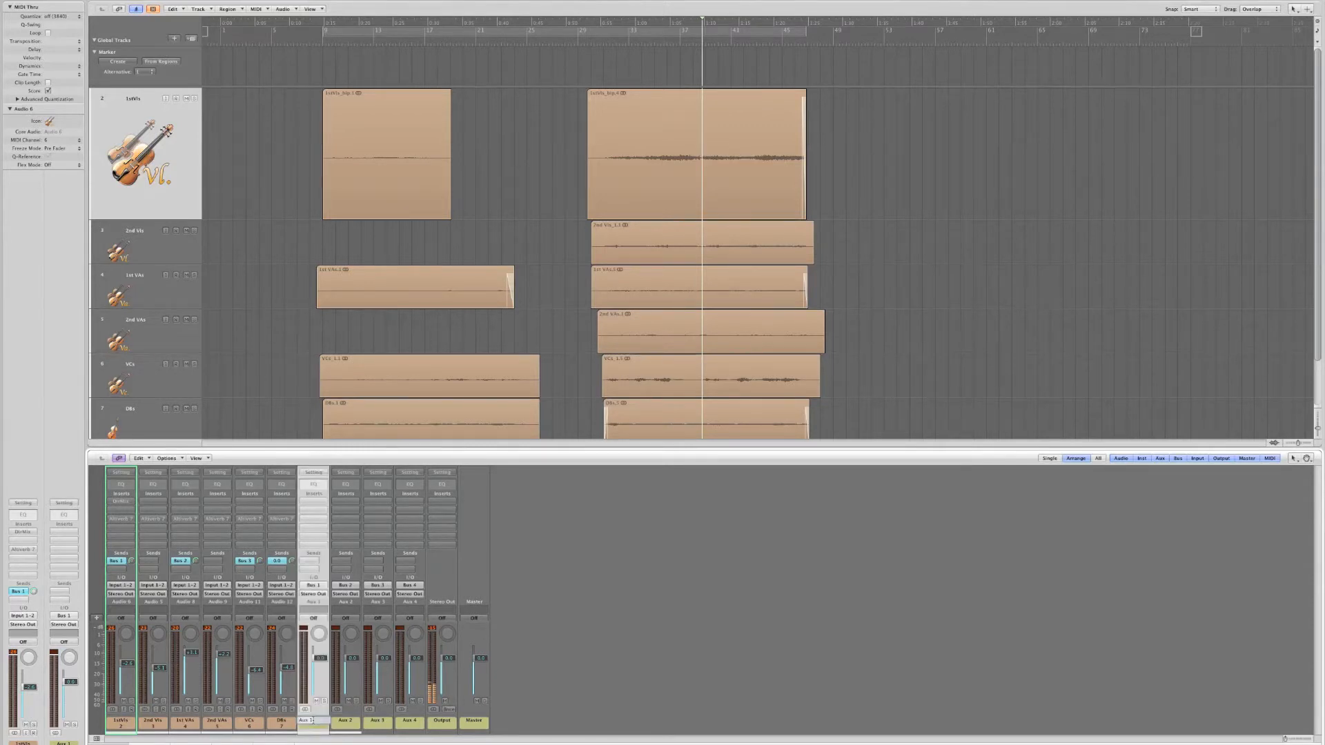
text(Fl)
key(Return)
double_click(344, 721)
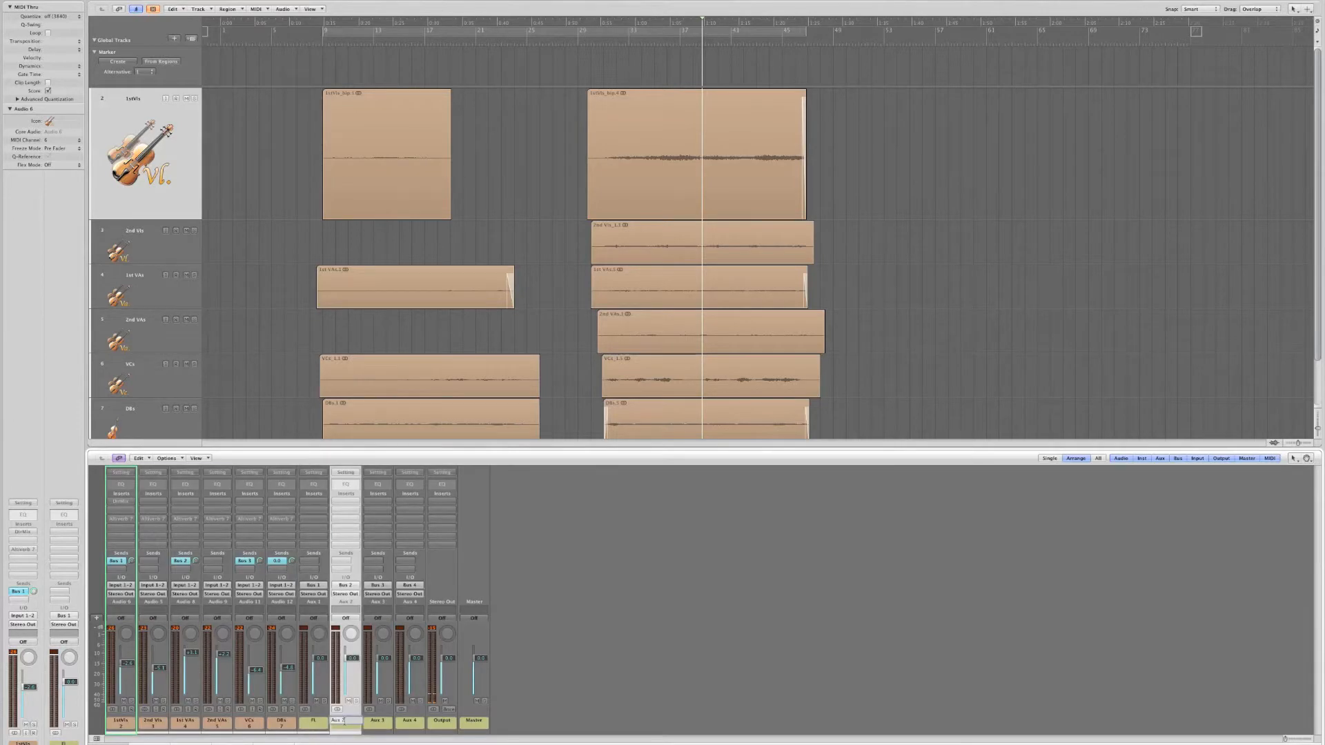
text(FCl)
key(Return)
Rename the Aux 3 channel as FCR and the Aux 4 channel as FR.
click(376, 722)
double_click(376, 722)
text(FCR)
key(Return)
double_click(411, 722)
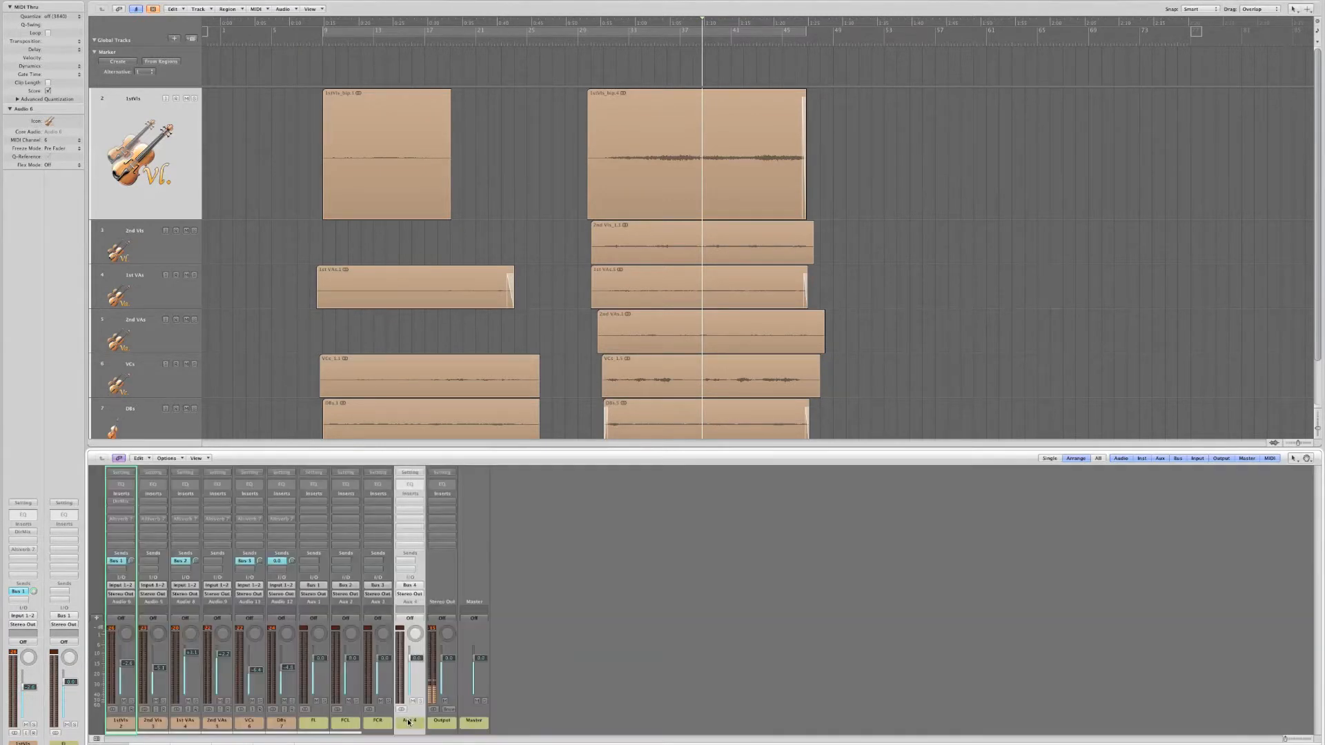
text(FR)
key(Return)
Select the four aux channels FL, FCL, FCR and FR and insert the Space Designer reverb on all of them.
drag(315, 724, 405, 728)
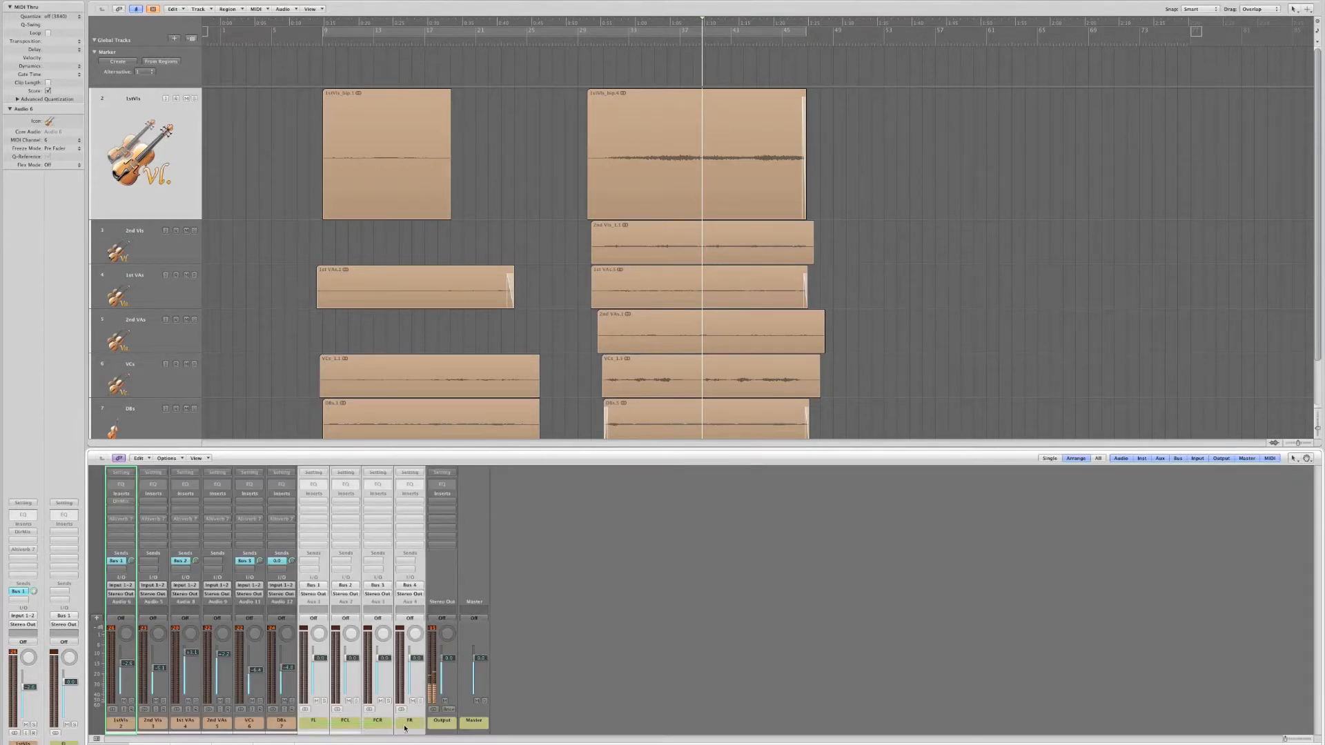
click(304, 498)
mouse_move(326, 595)
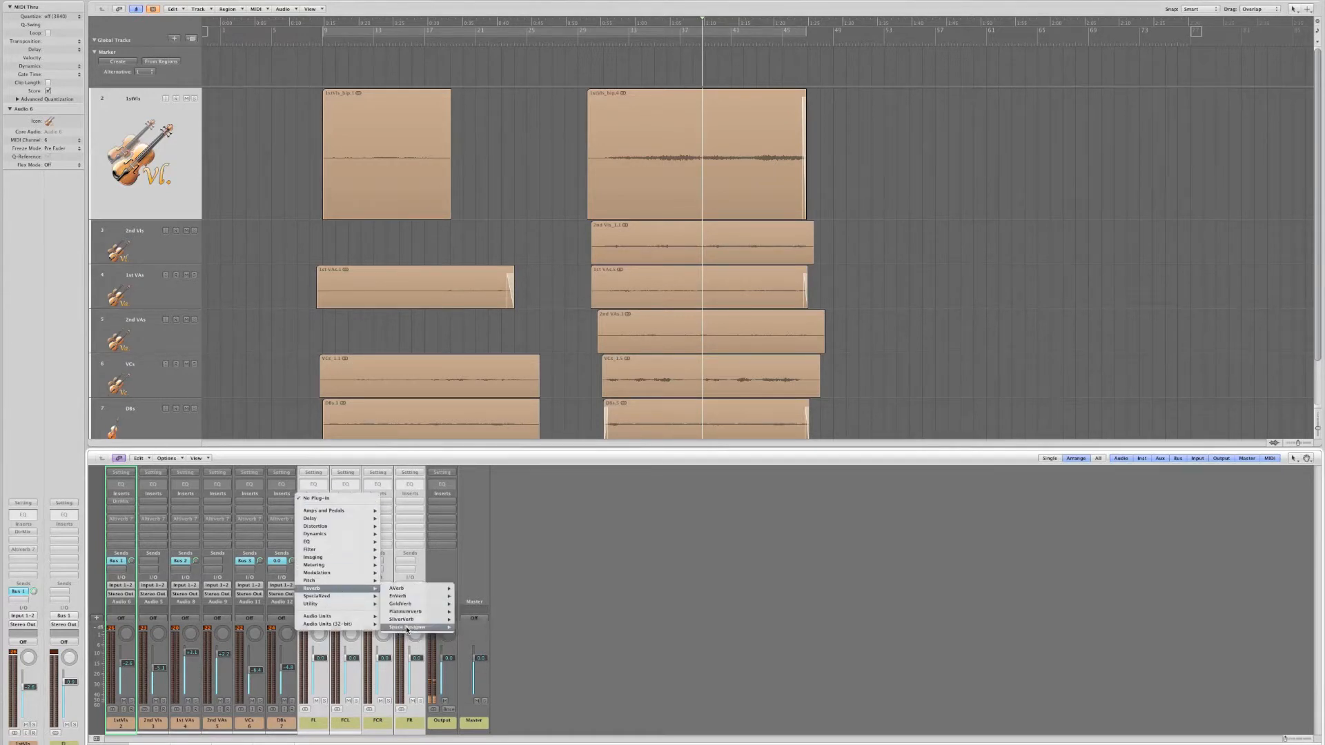
click(406, 627)
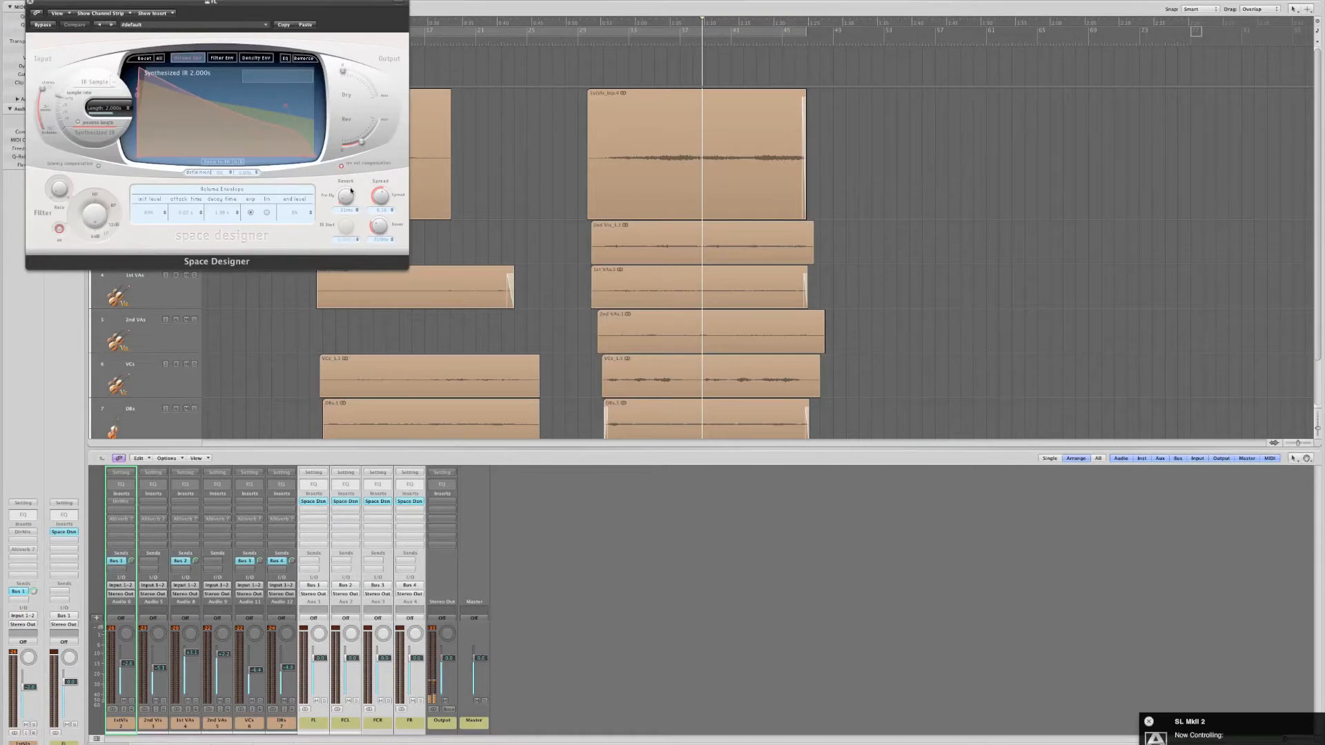
Load the 02.1s Concert Hall preset from Large Spaces, Indoor Spaces in FL's Space Designer and deselect the aux channels.
click(265, 25)
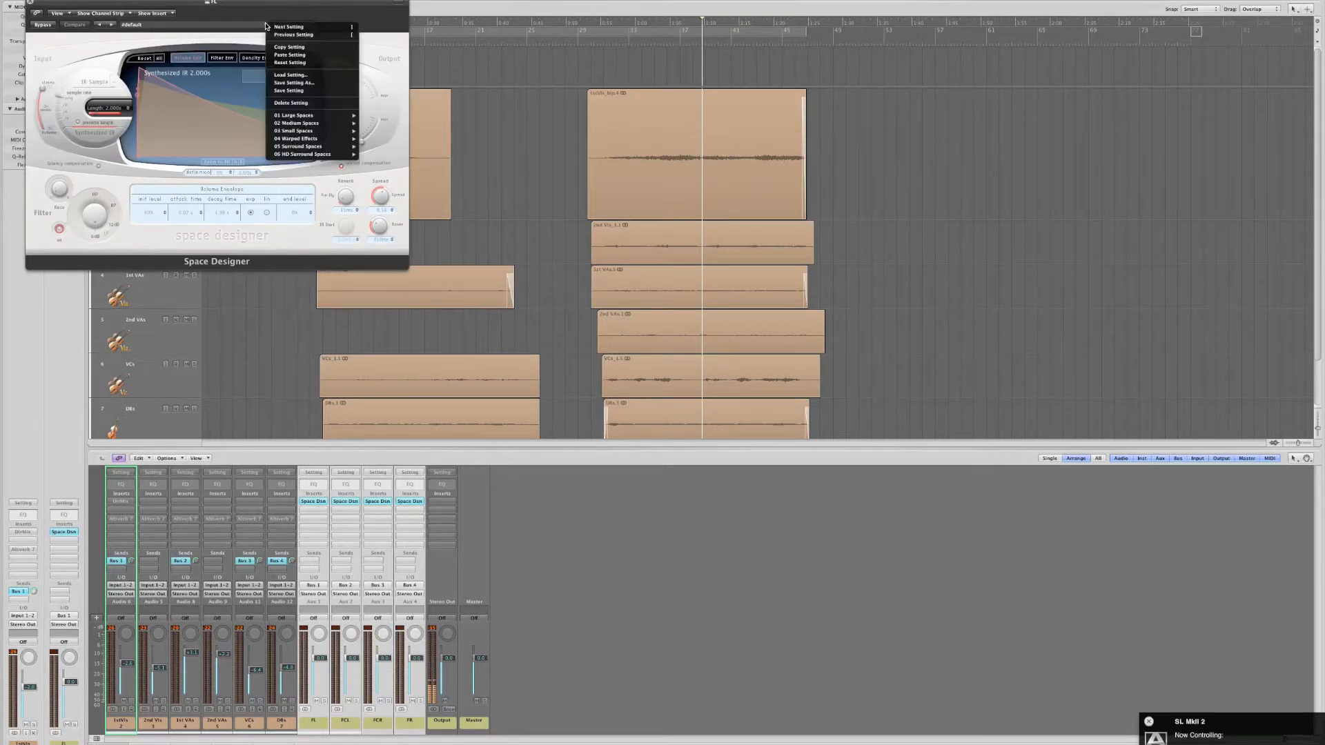
mouse_move(292, 118)
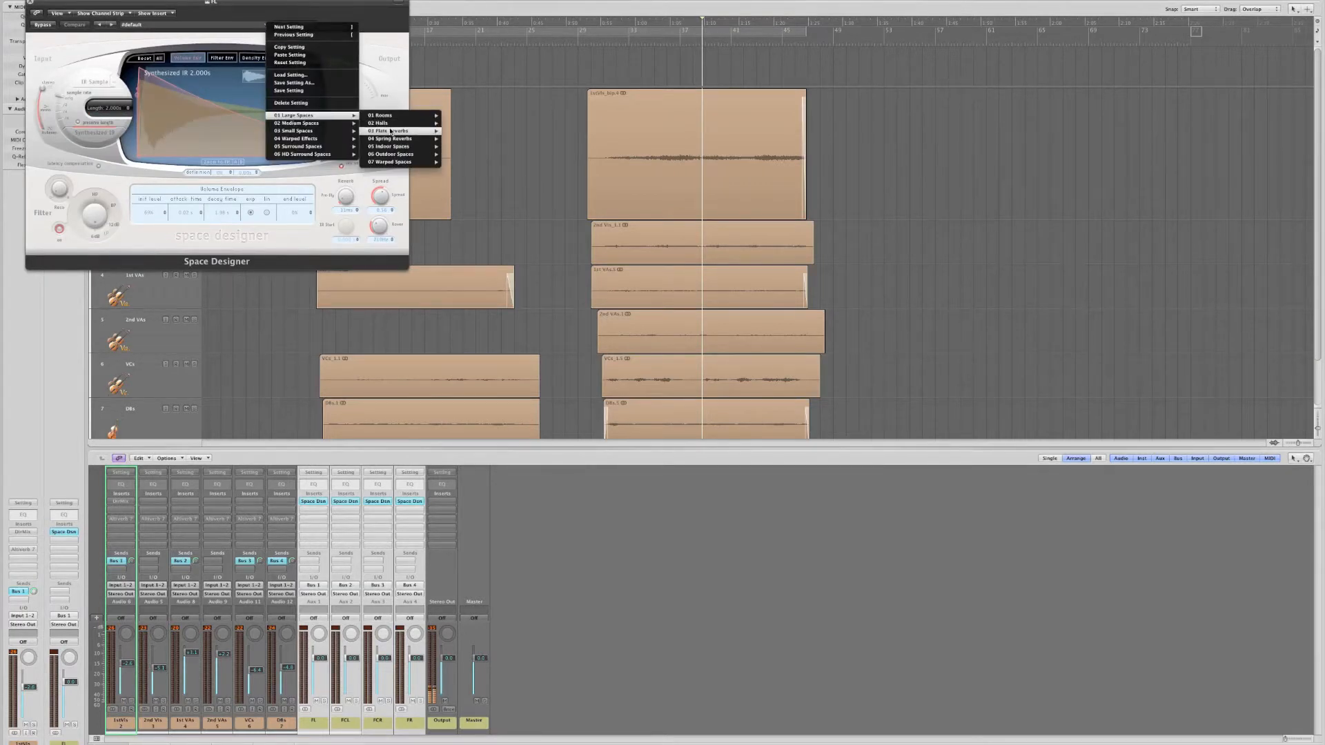
mouse_move(433, 146)
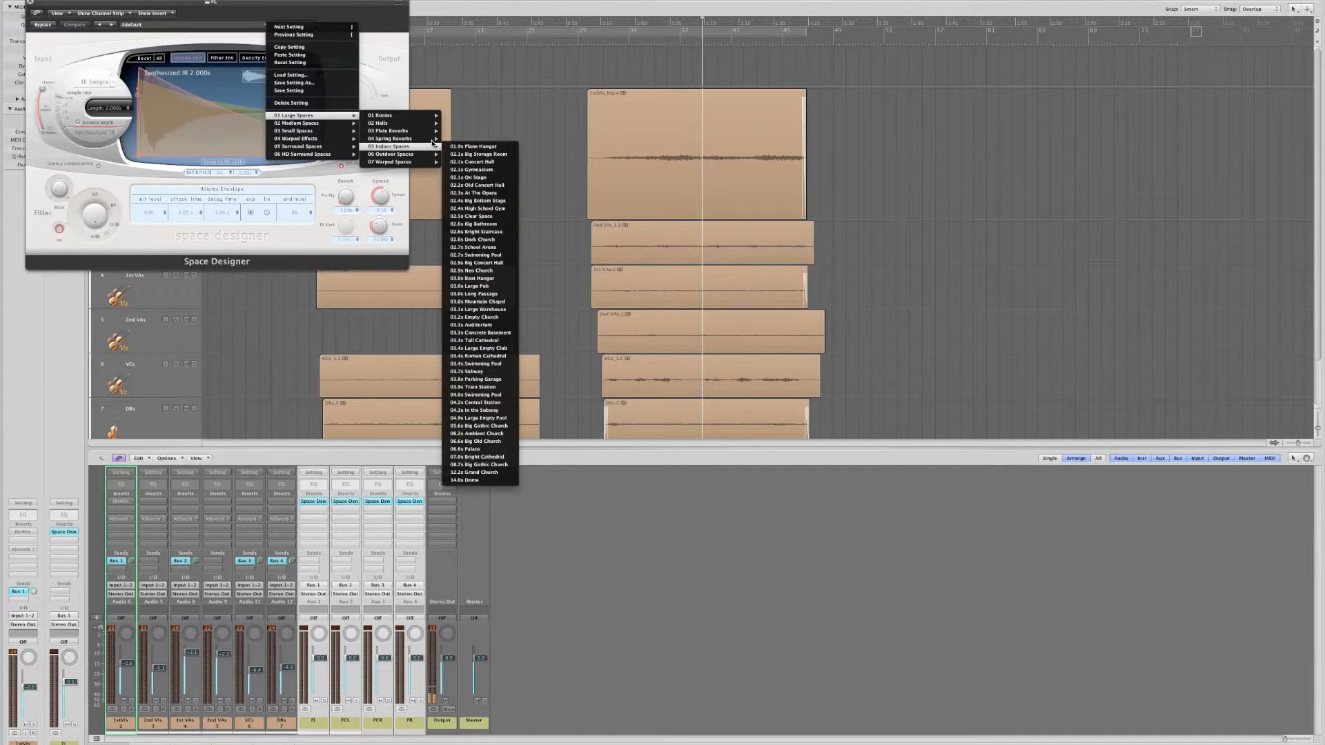
click(471, 163)
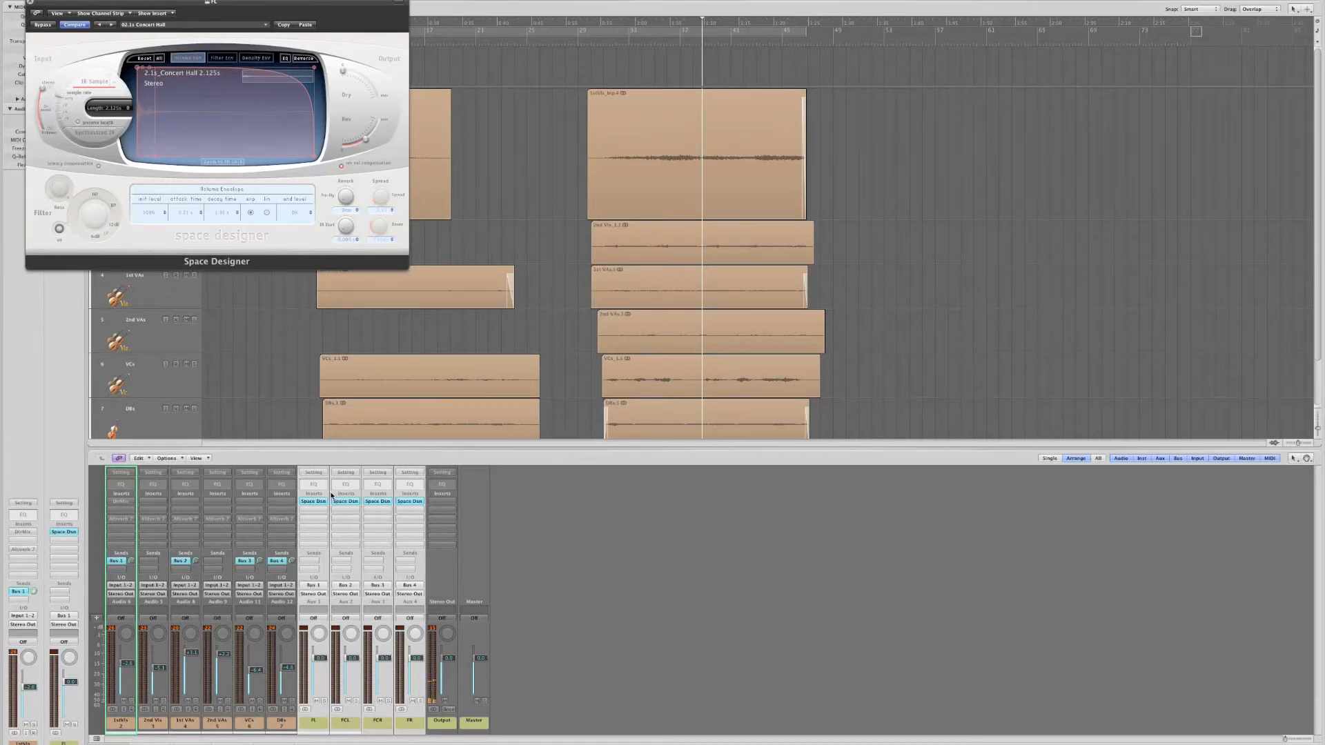
click(590, 582)
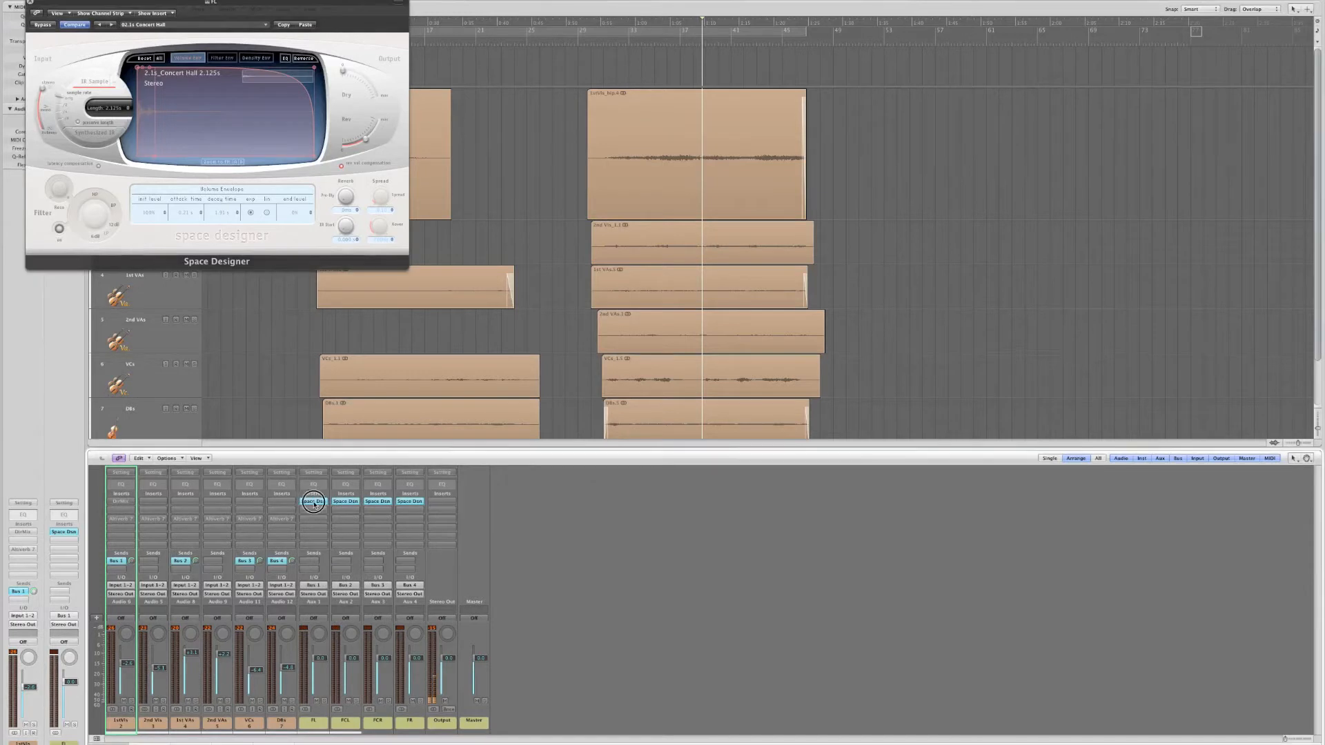
Copy the Concert Hall setting from FL's Space Designer and paste it into FCL's Space Designer.
click(314, 501)
click(315, 503)
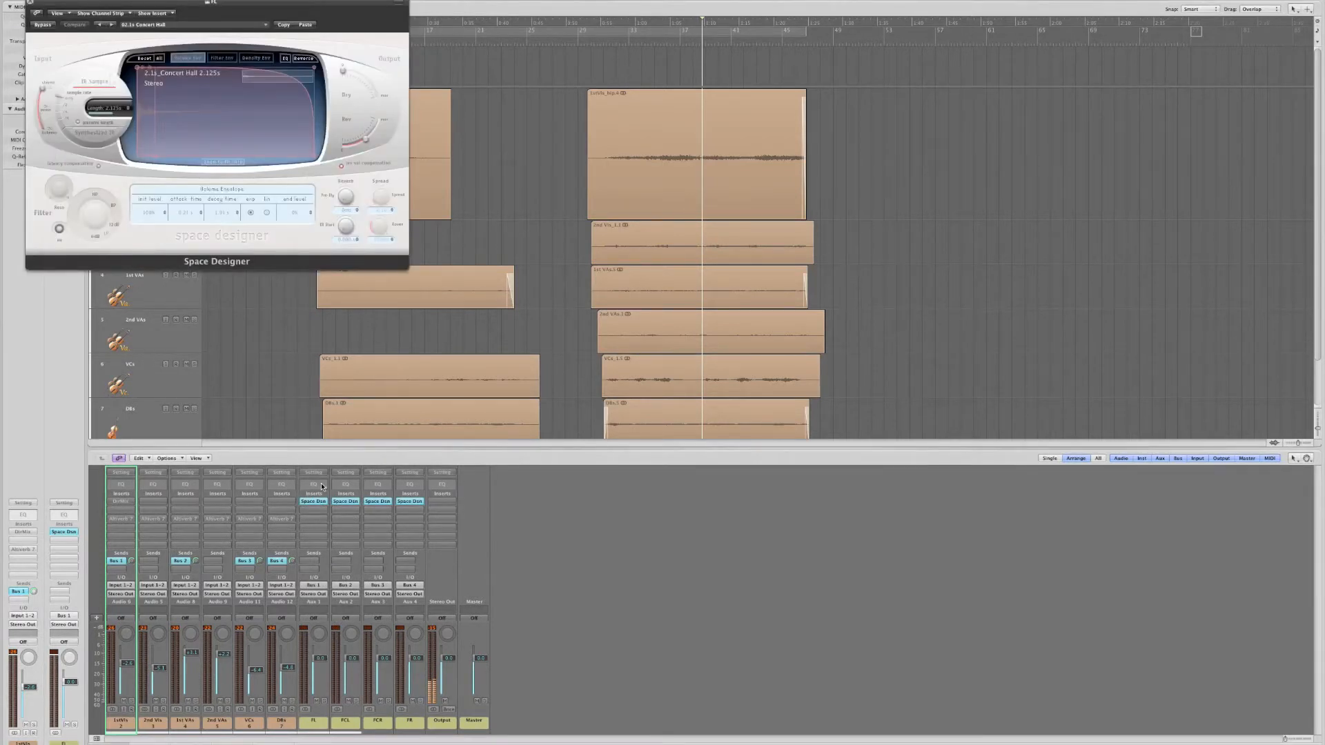
click(352, 503)
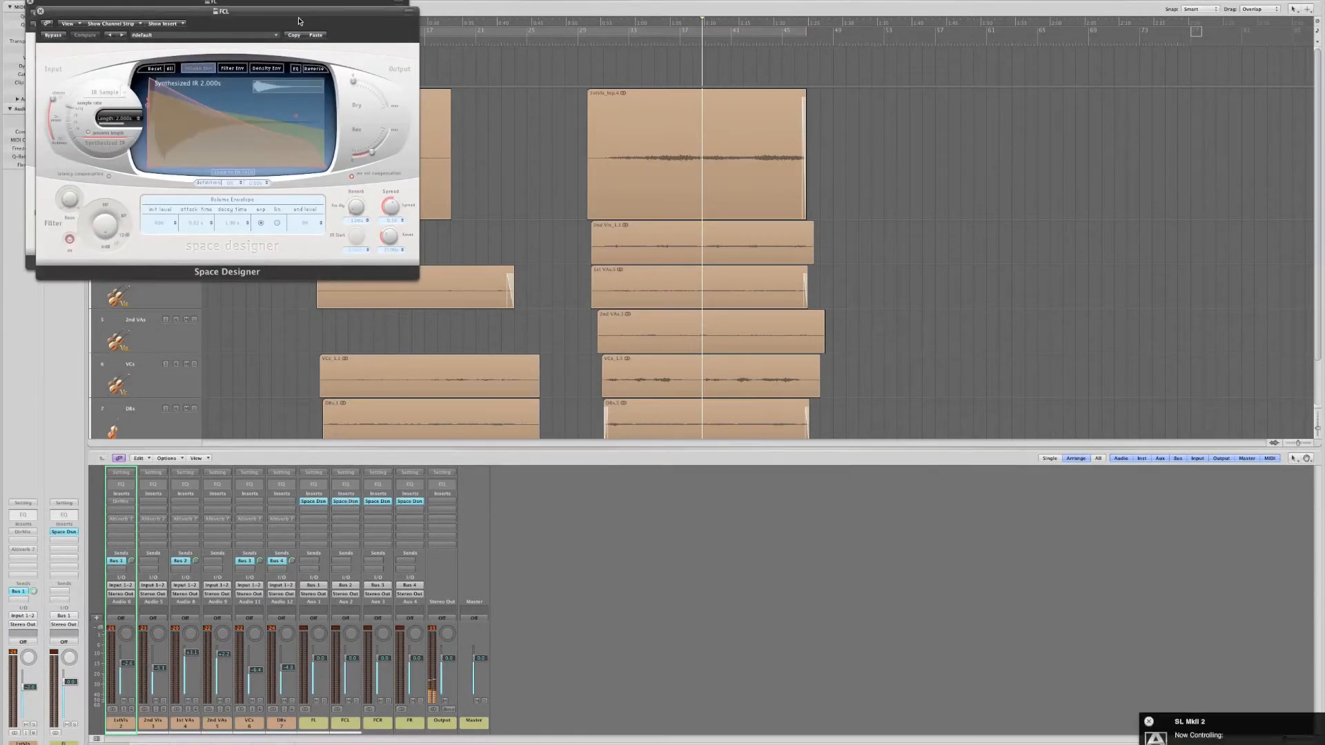
drag(284, 4, 296, 55)
click(338, 21)
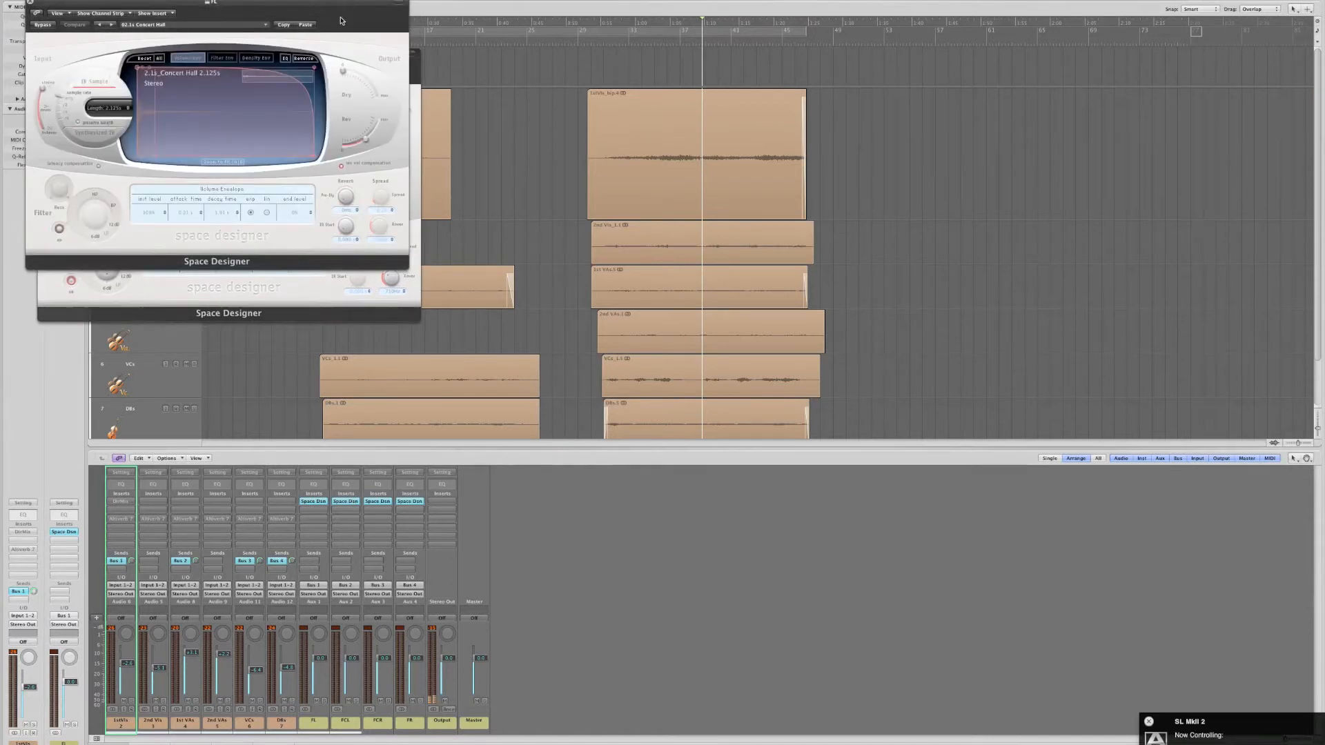
click(412, 94)
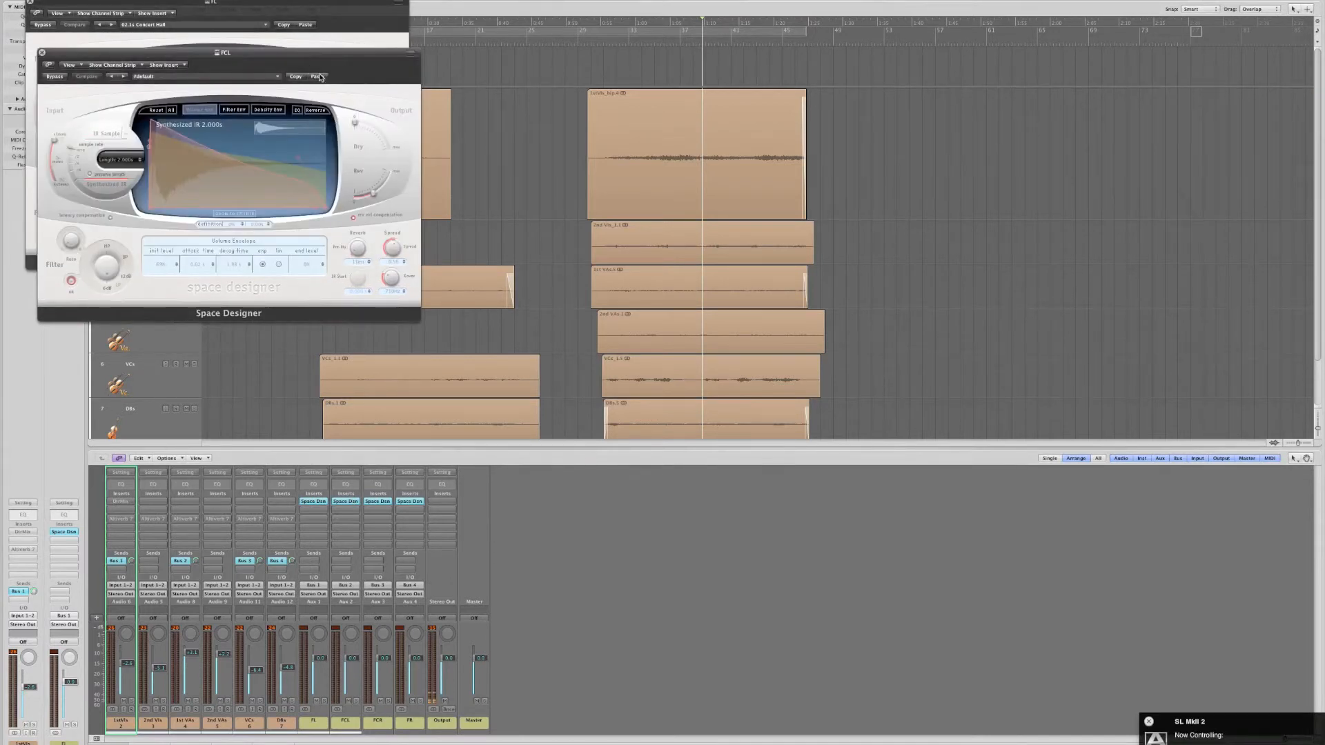
Paste the copied Concert Hall setting into the Space Designers on FCR and FR, then hide the plug-in windows.
click(377, 501)
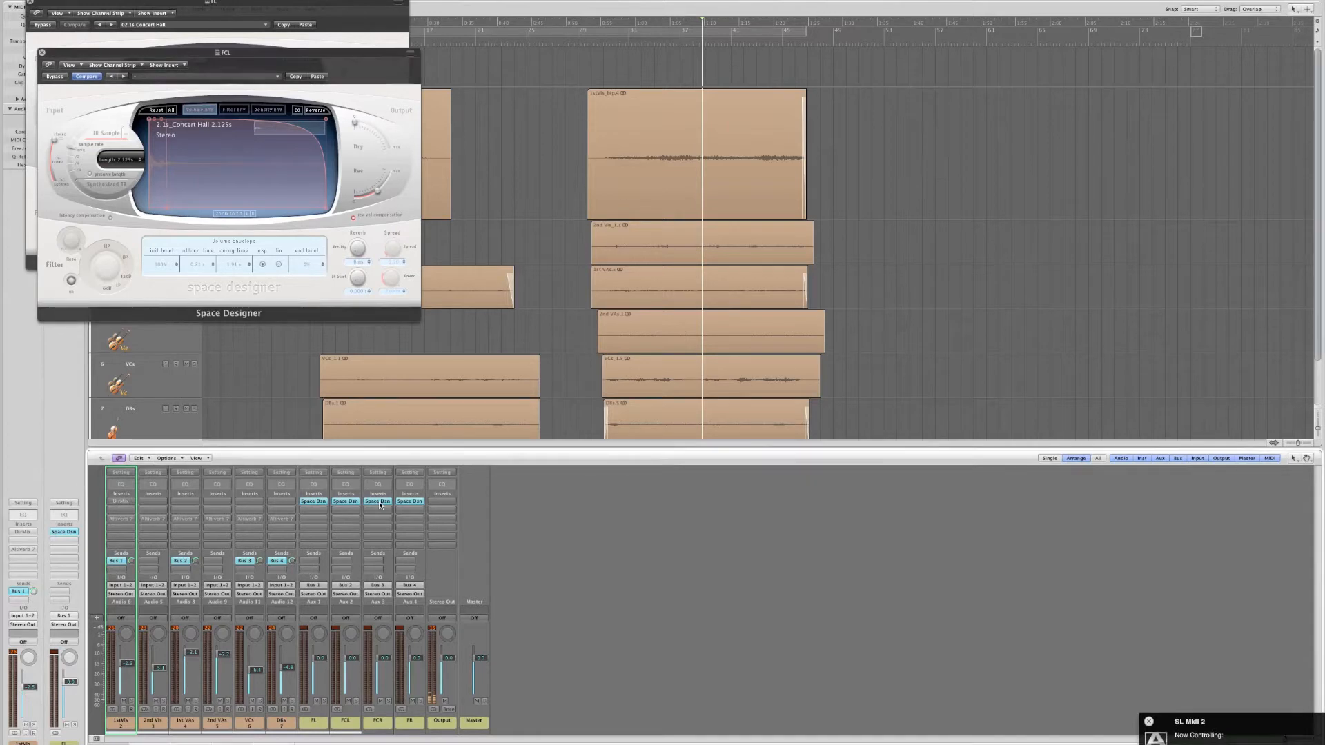
click(409, 502)
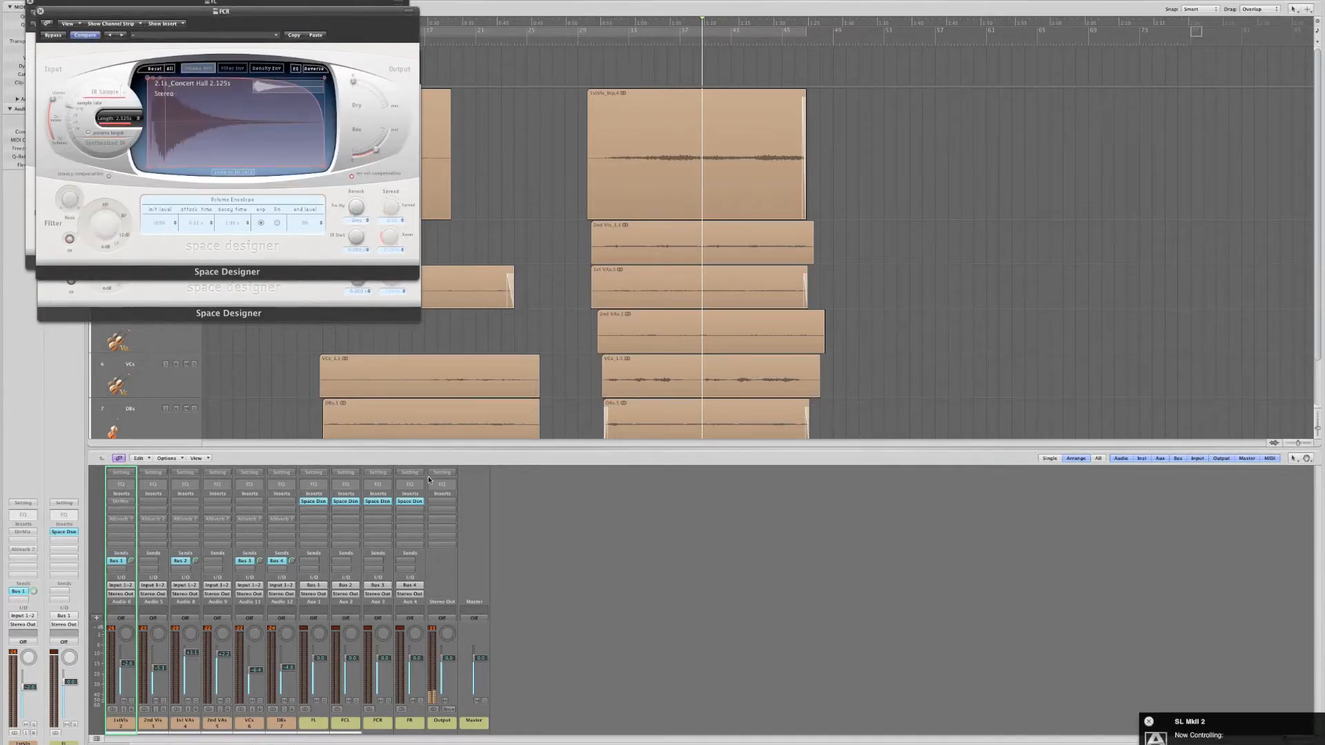
click(412, 506)
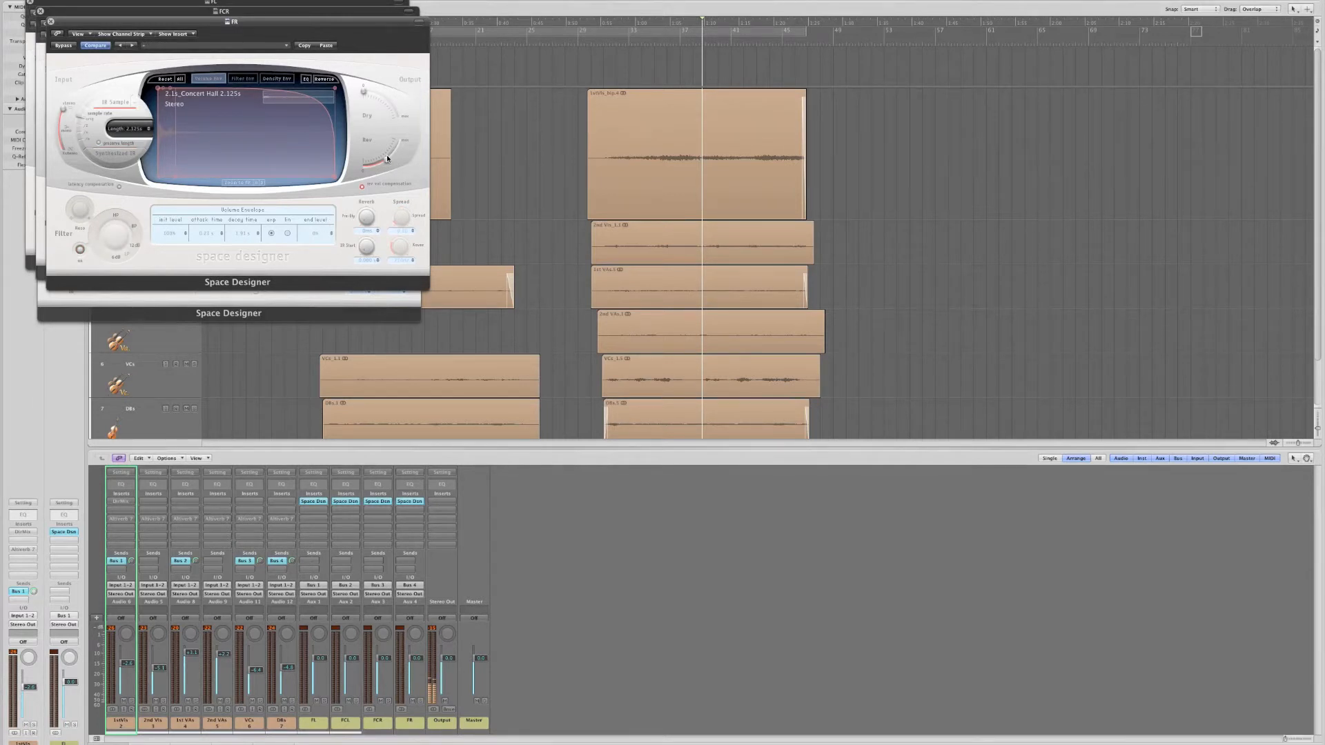
key(v)
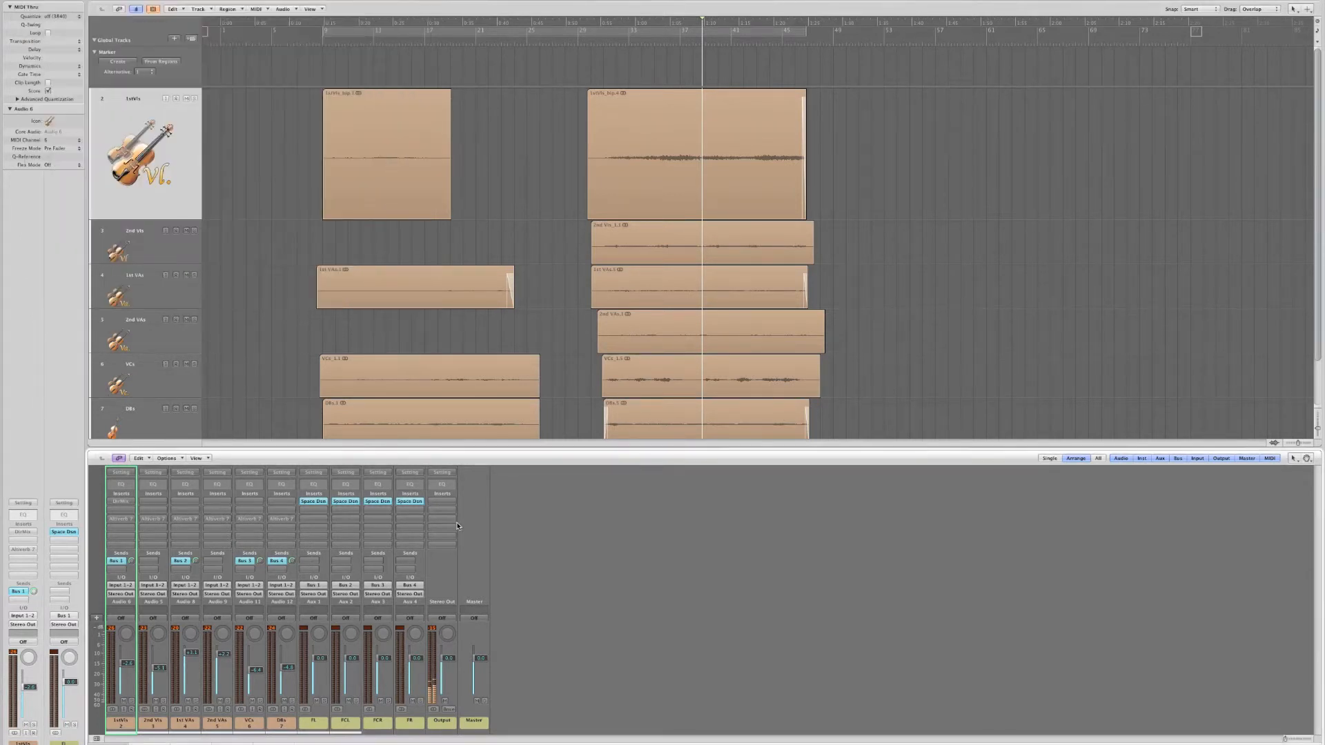
Add a send to Bus 2 (FCL) on both the 2nd Vls and 2nd VAs channels.
click(153, 561)
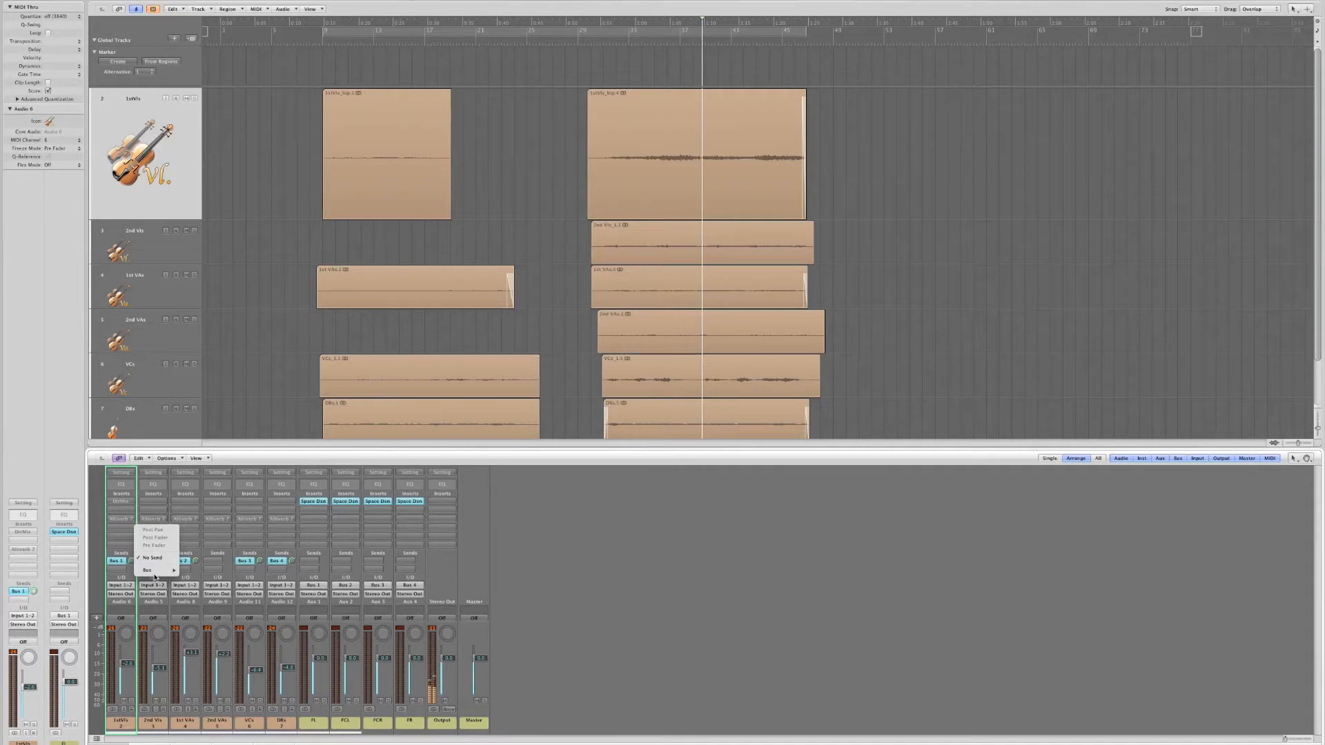
mouse_move(155, 574)
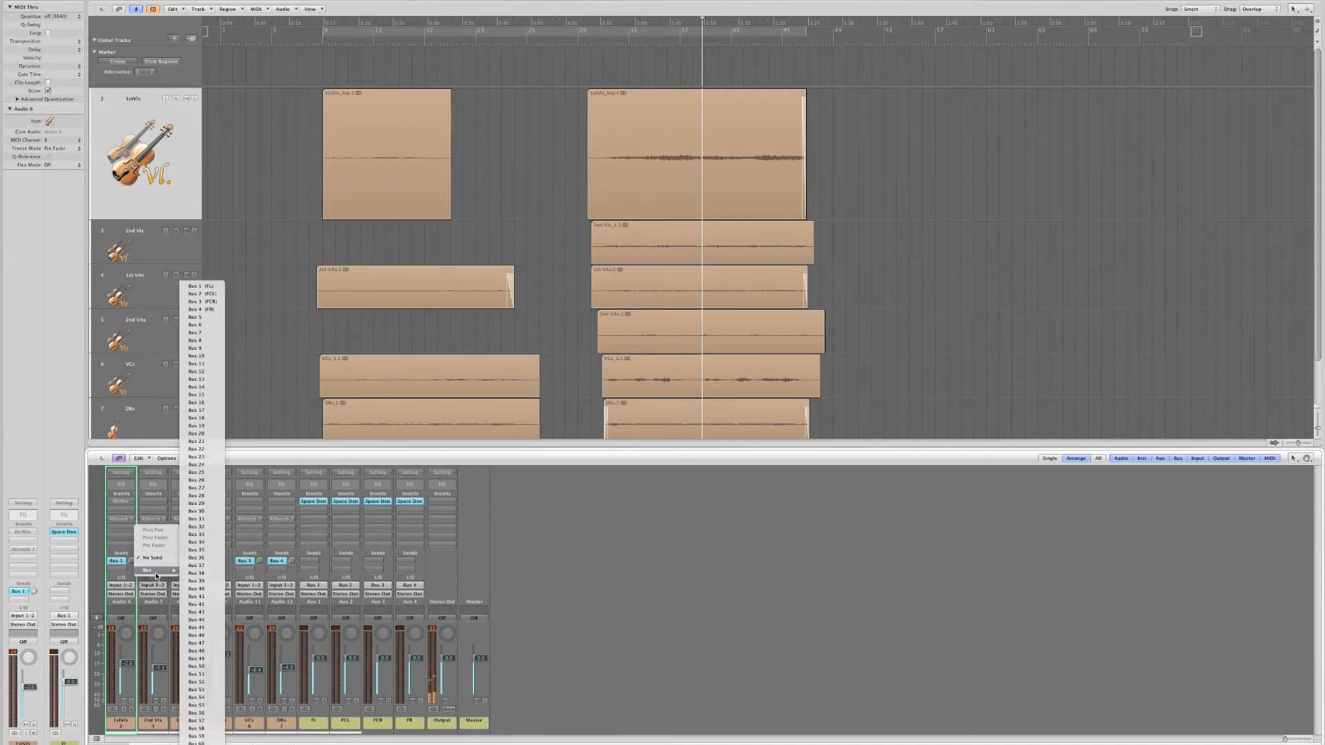
click(201, 294)
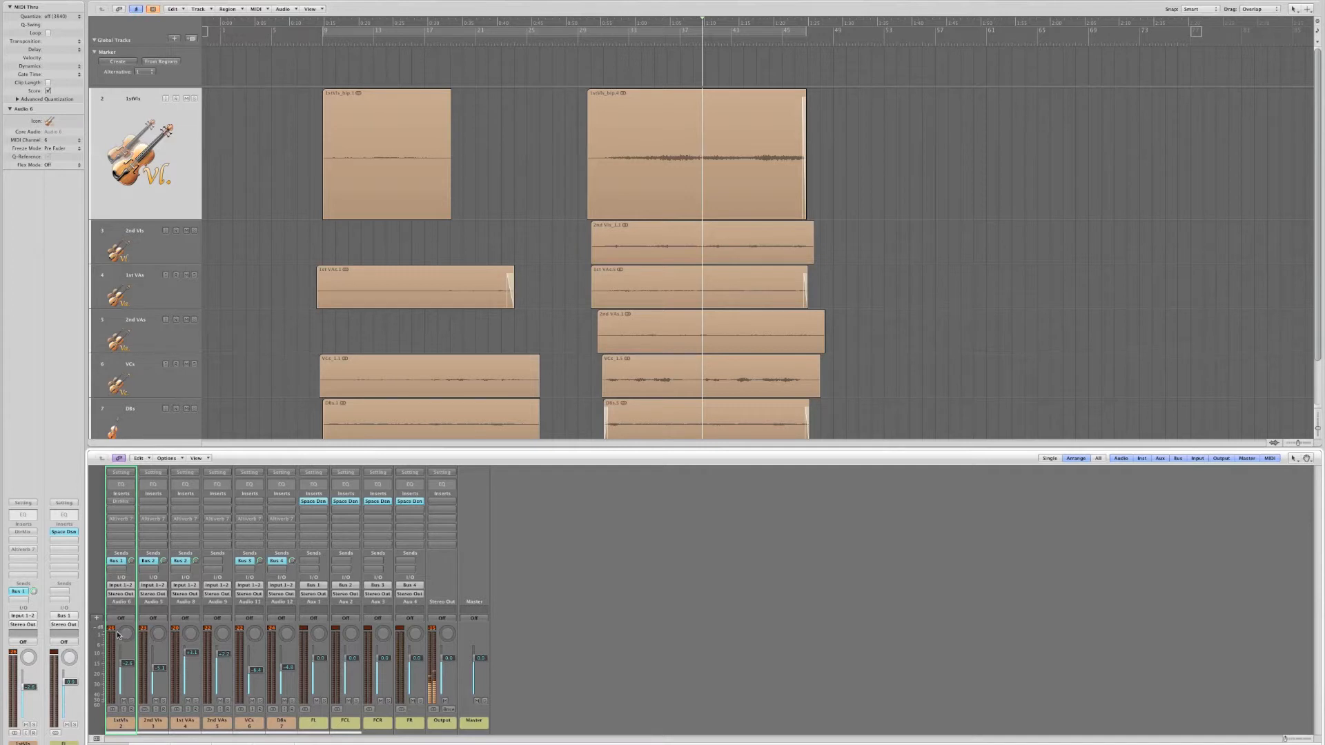
click(211, 564)
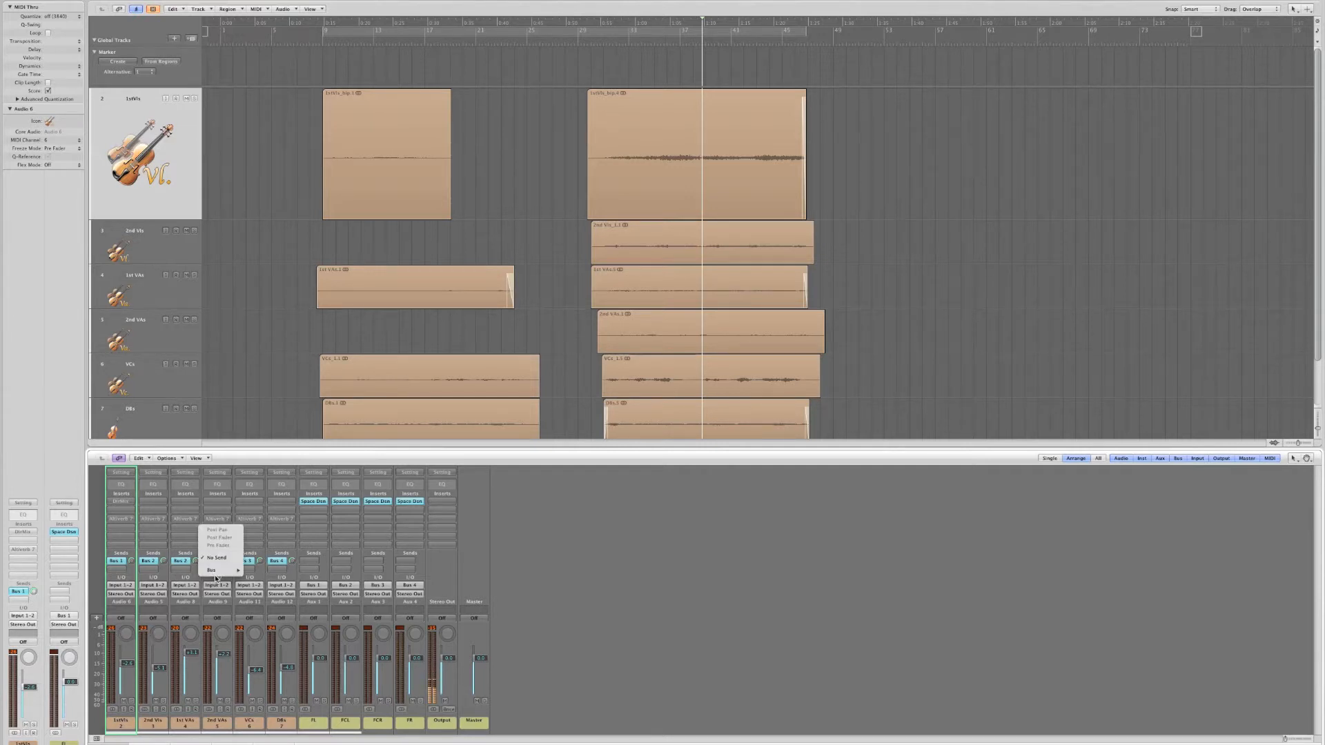
mouse_move(217, 571)
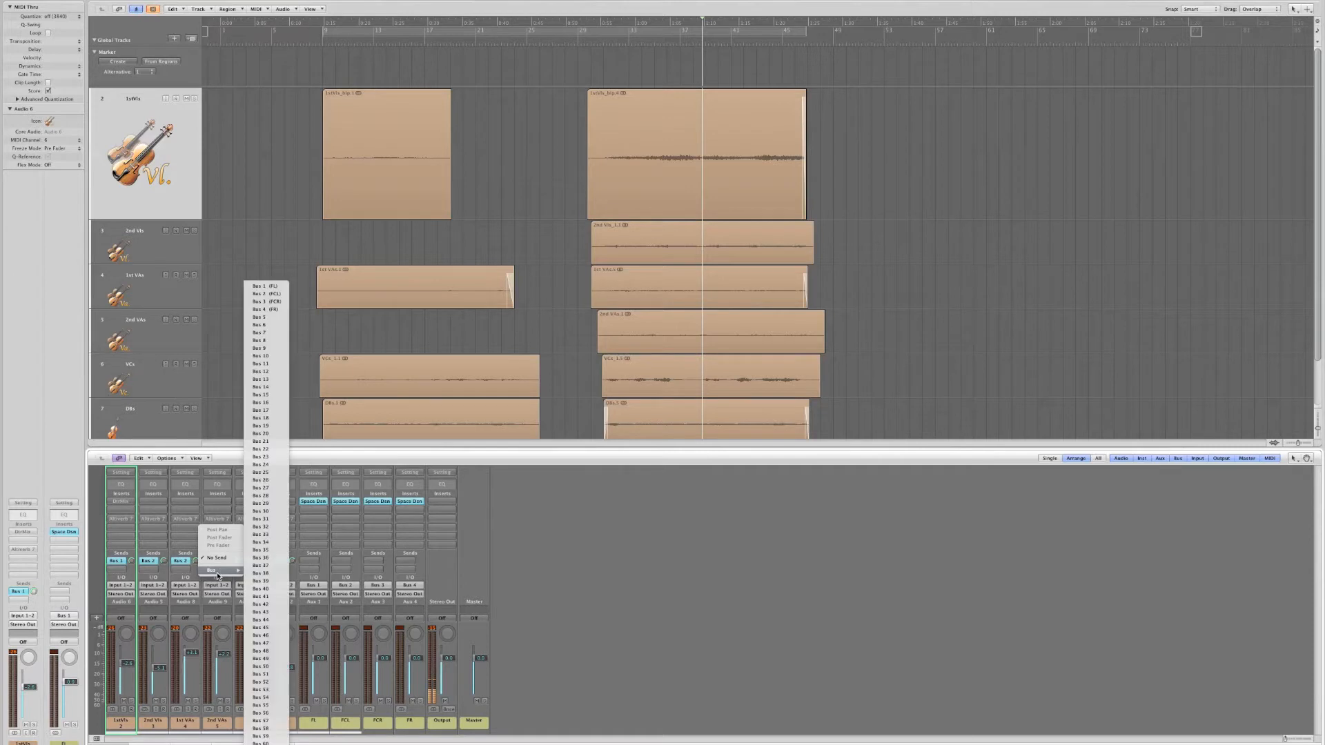
click(273, 295)
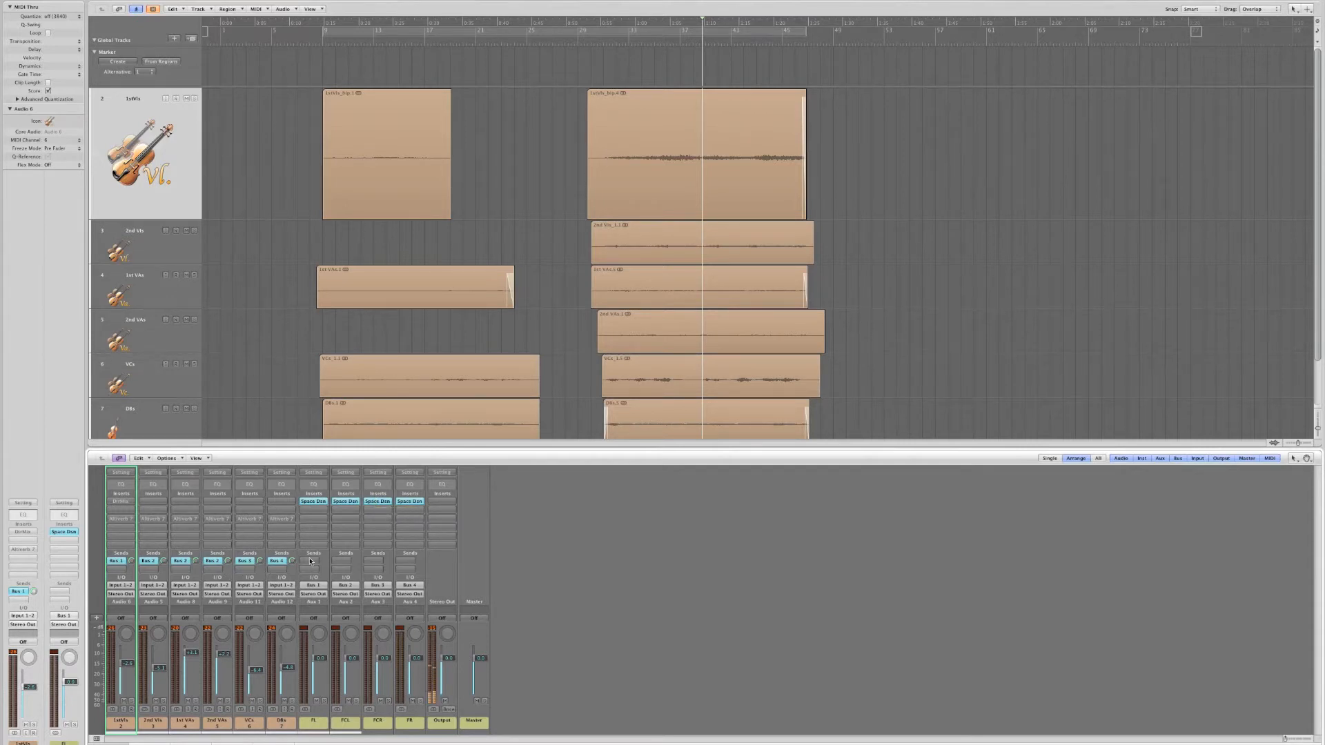
Isolate the 2nd Vls by muting the first violins, 1st VAs, 2nd VAs, VCs and DBs channels.
click(124, 700)
drag(188, 722, 281, 725)
click(284, 701)
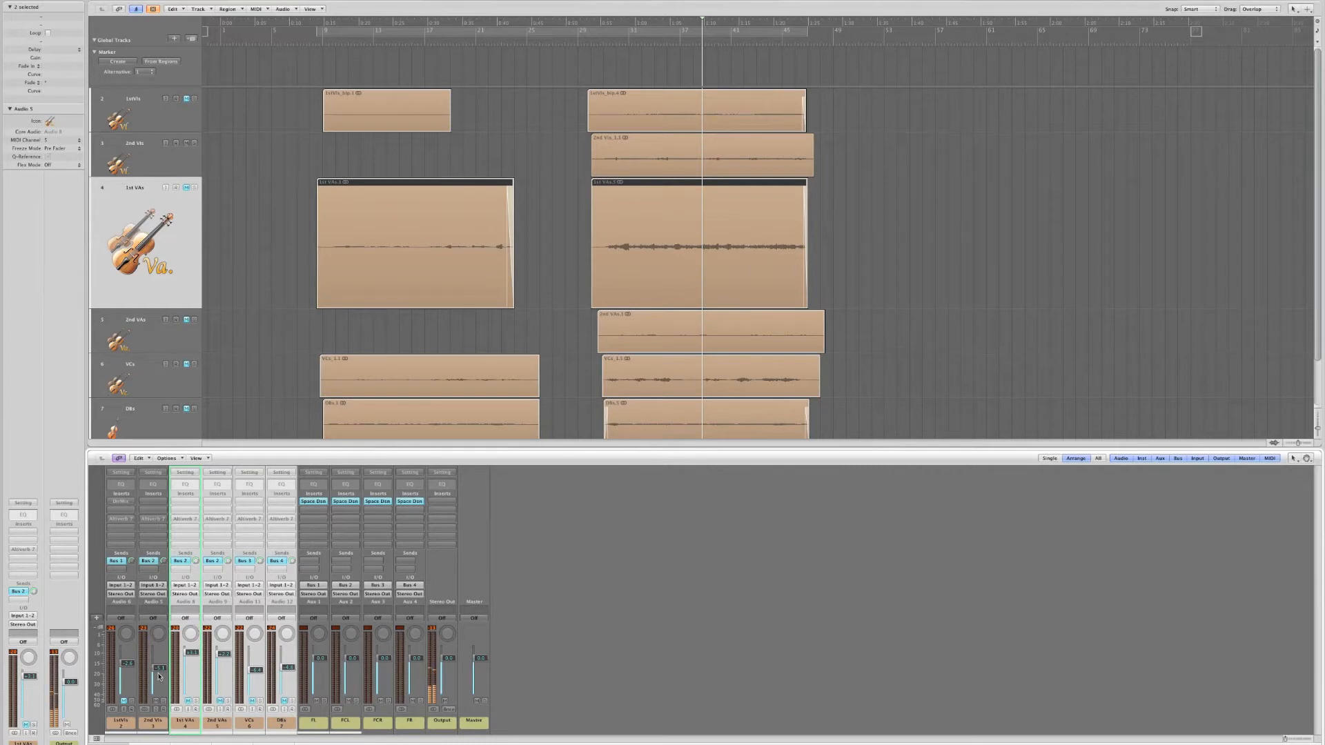
Insert a Direction Mixer on the 2nd Vls channel and close the open Space Designer windows.
click(150, 499)
mouse_move(157, 545)
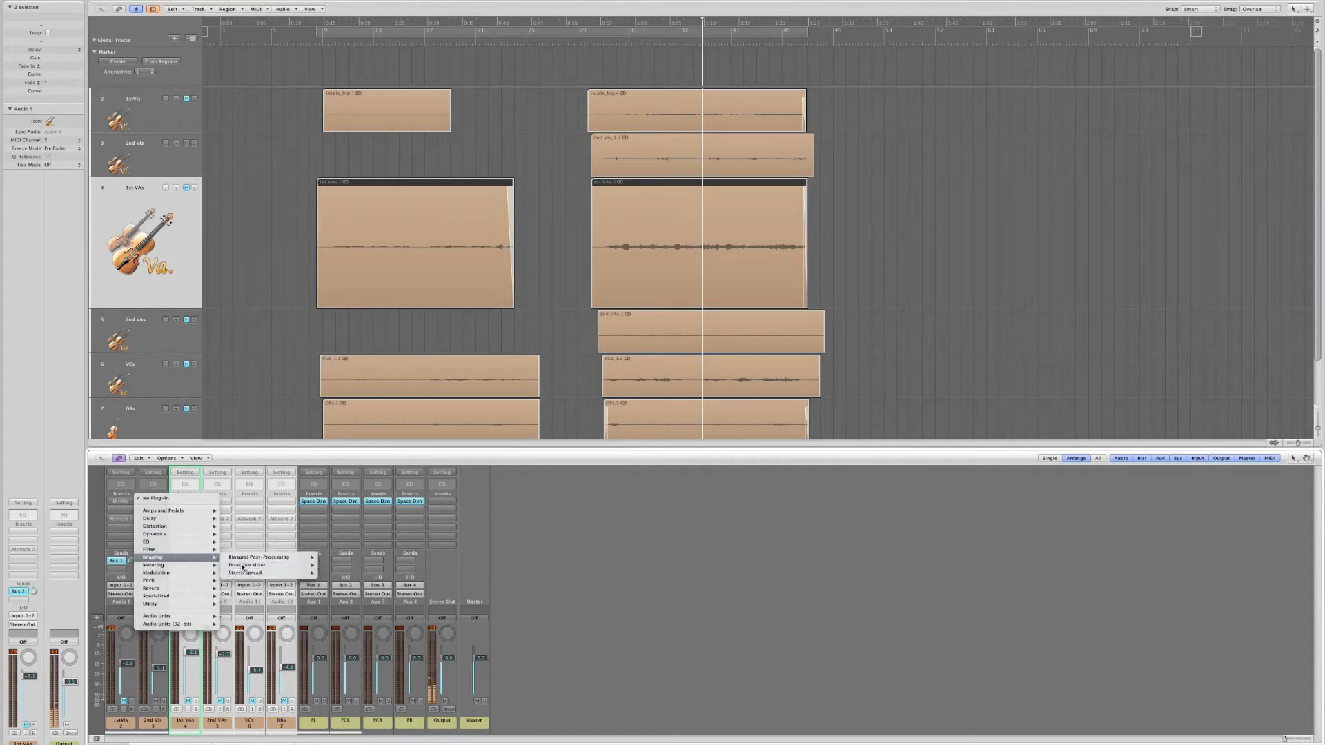
click(242, 565)
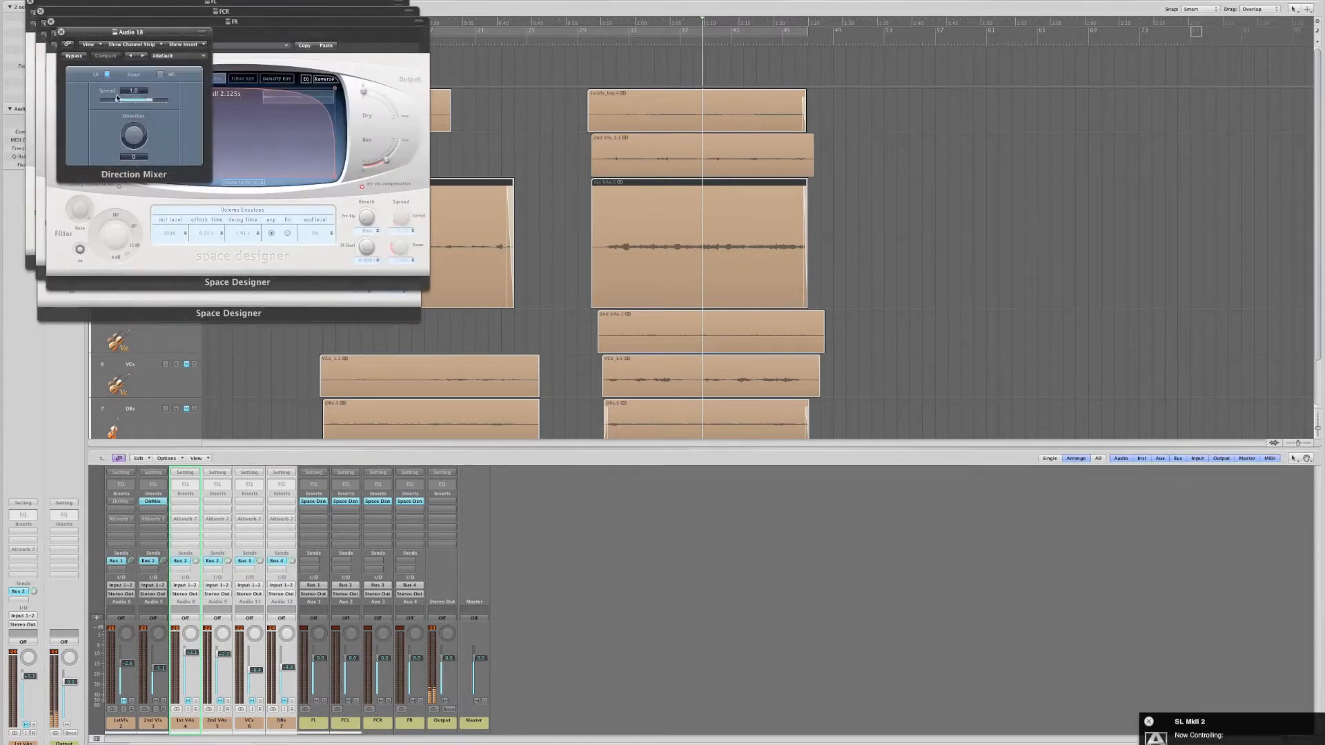
click(50, 21)
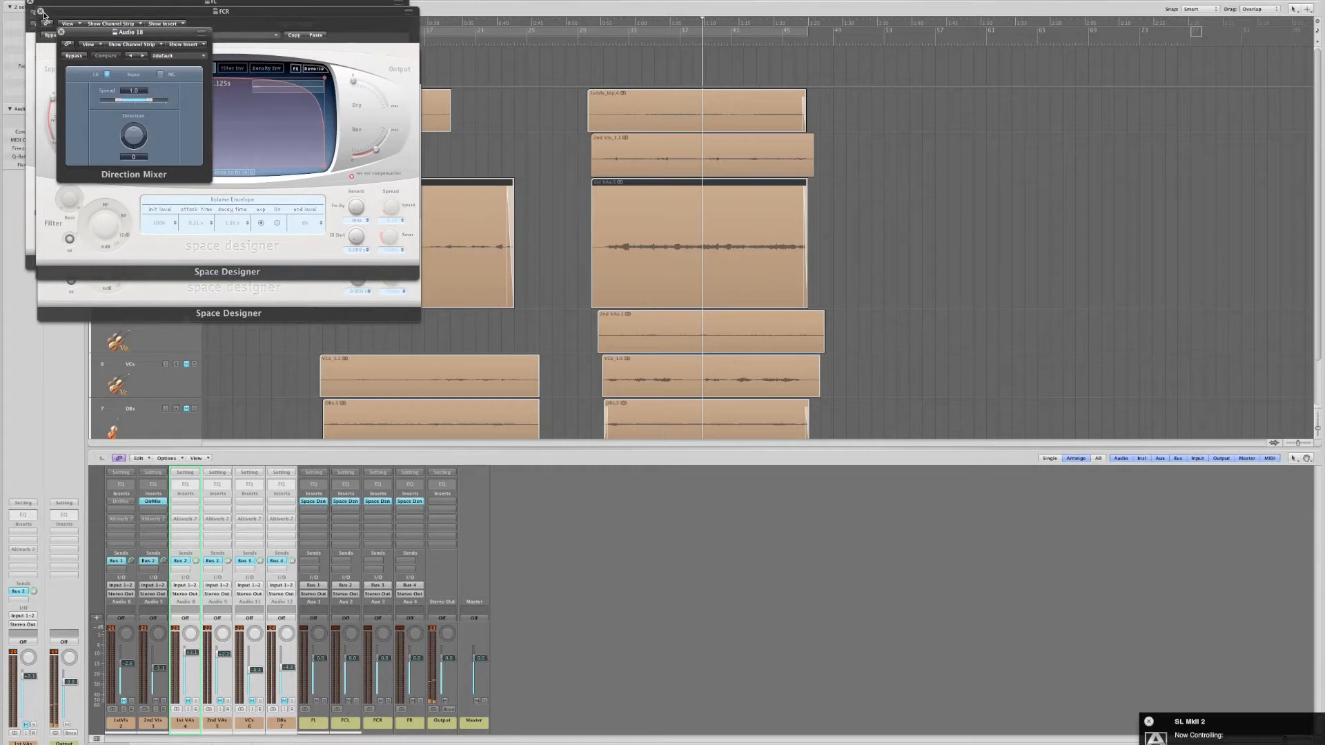
click(40, 11)
click(31, 2)
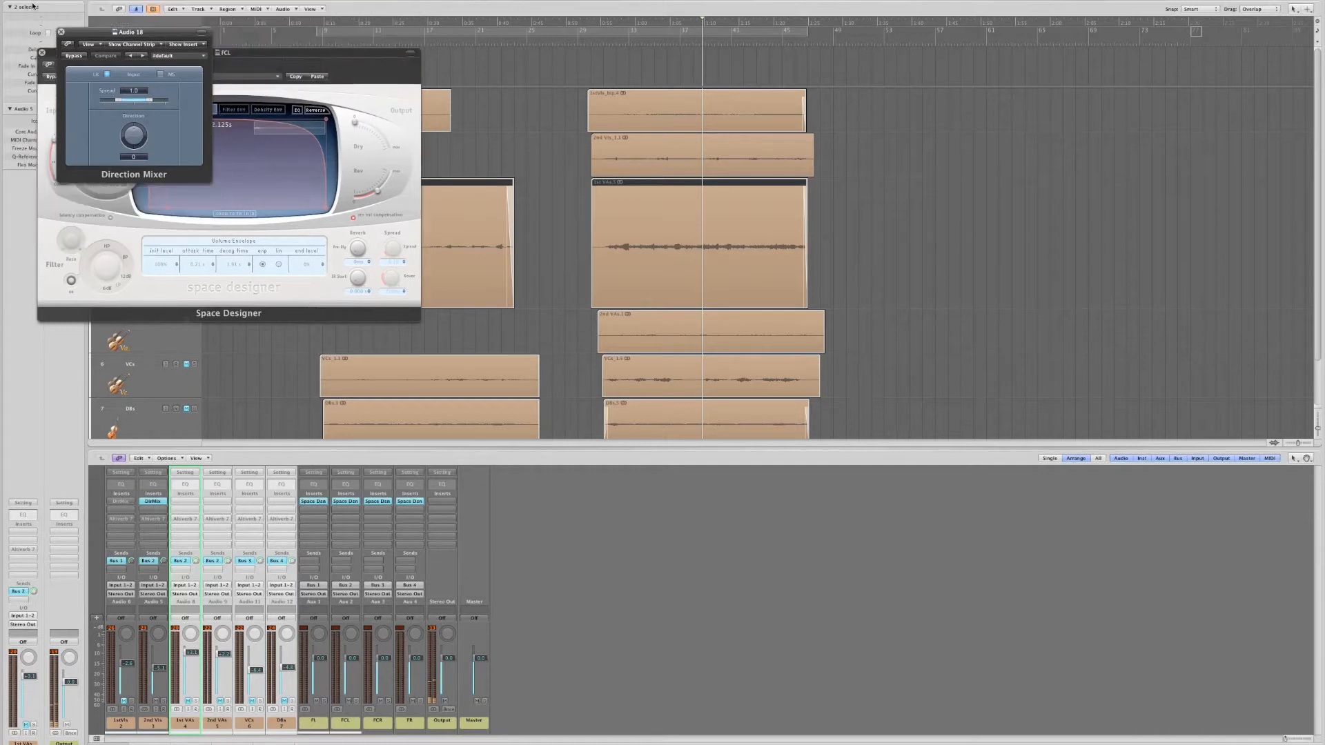
click(41, 52)
Try the direction control in the Direction Mixer on 2nd Vls, then close and remove the plug-in.
drag(138, 38, 258, 101)
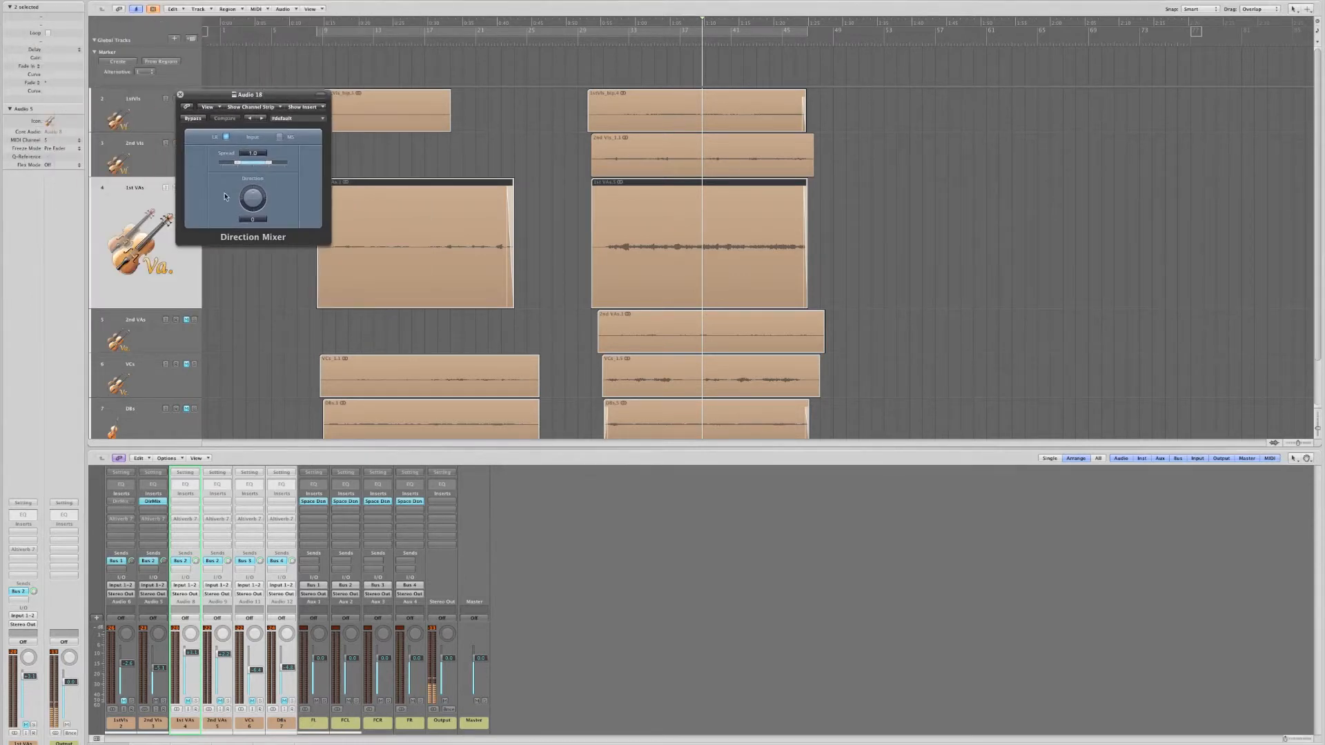
drag(252, 201, 252, 210)
click(181, 95)
alt+click(153, 503)
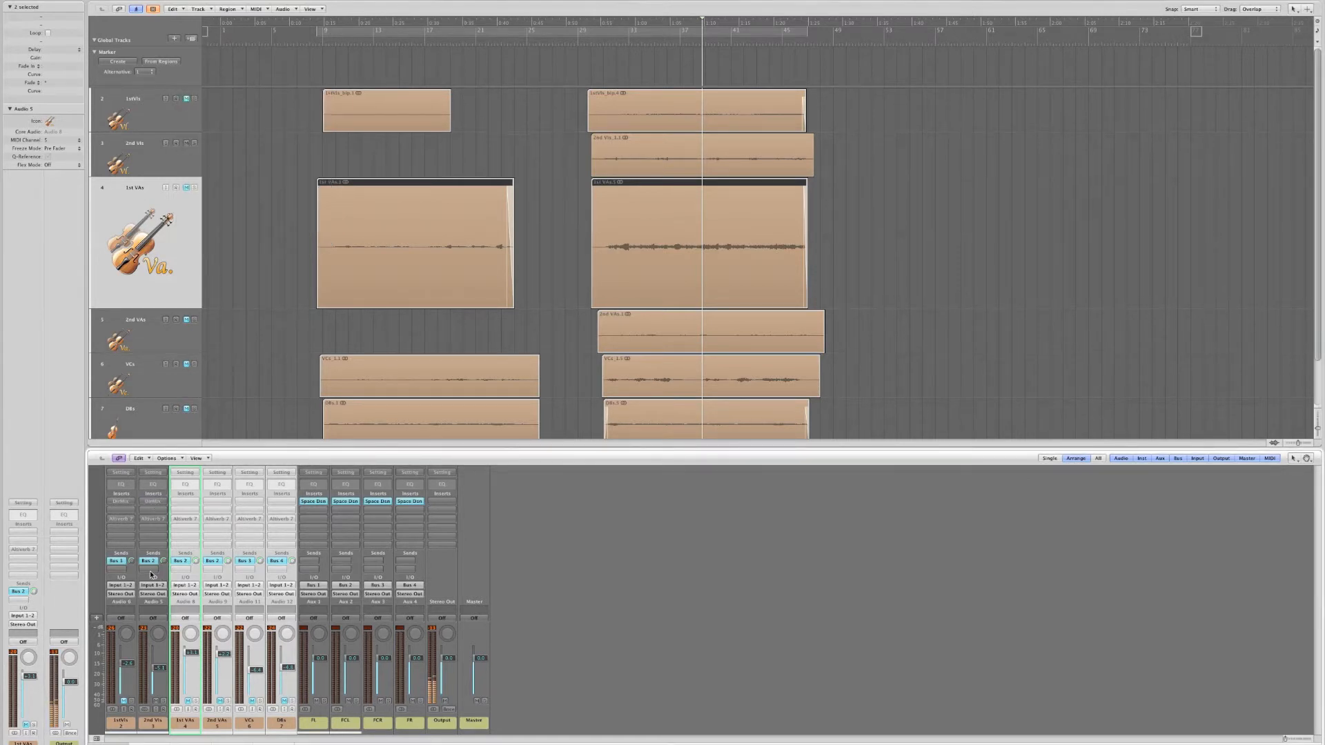
Isolate the 1st VAs by unmuting that channel and muting 2nd Vls, 2nd VAs, VCs and DBs.
click(188, 701)
click(156, 701)
click(309, 719)
click(221, 701)
click(252, 701)
click(284, 701)
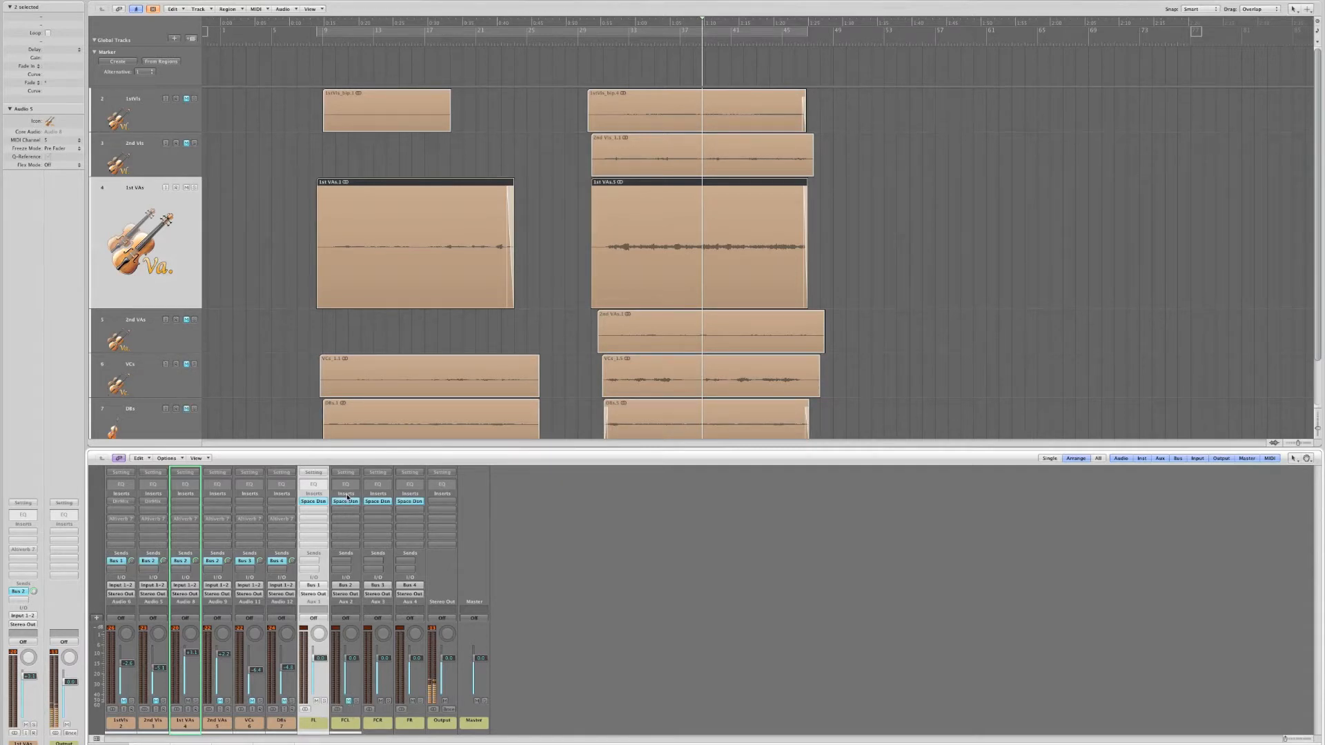
Audition the second 1st VAs region while panning its channel to the right and then far to the left.
click(619, 217)
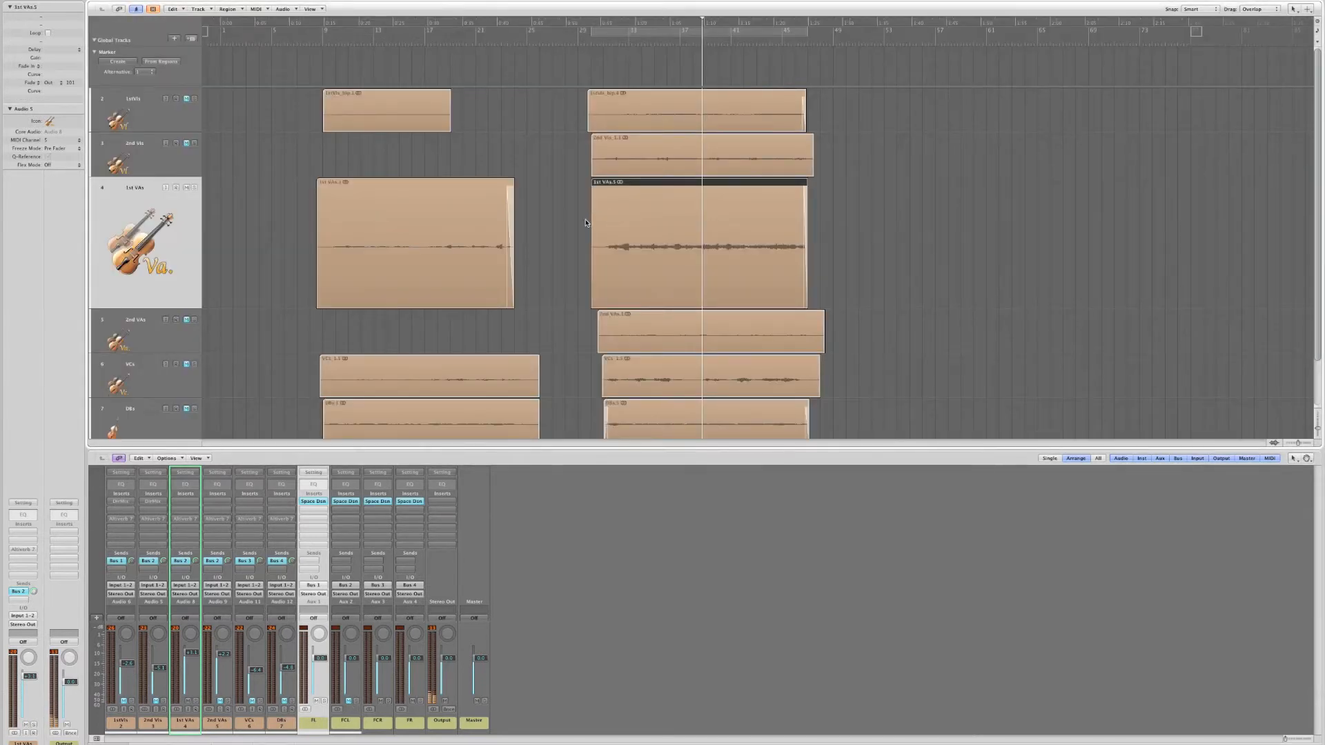
key(shift+space)
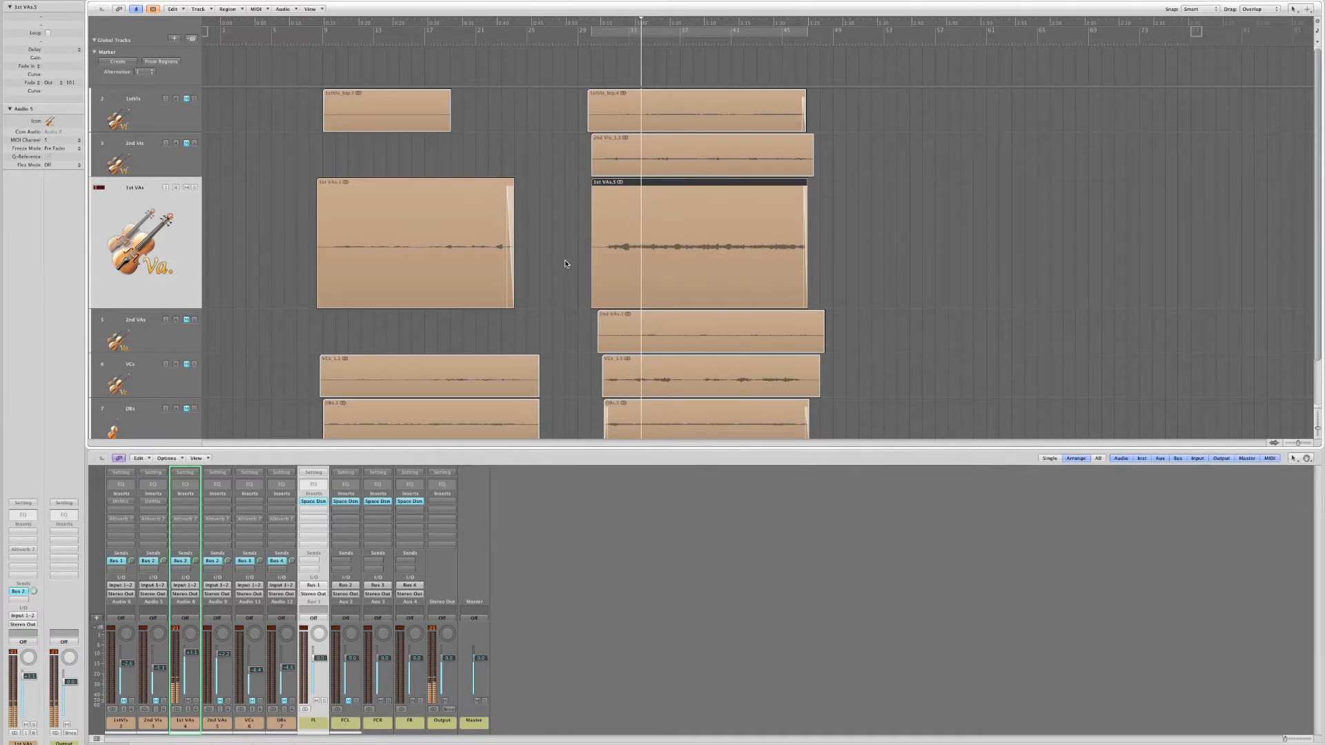
drag(189, 630, 187, 621)
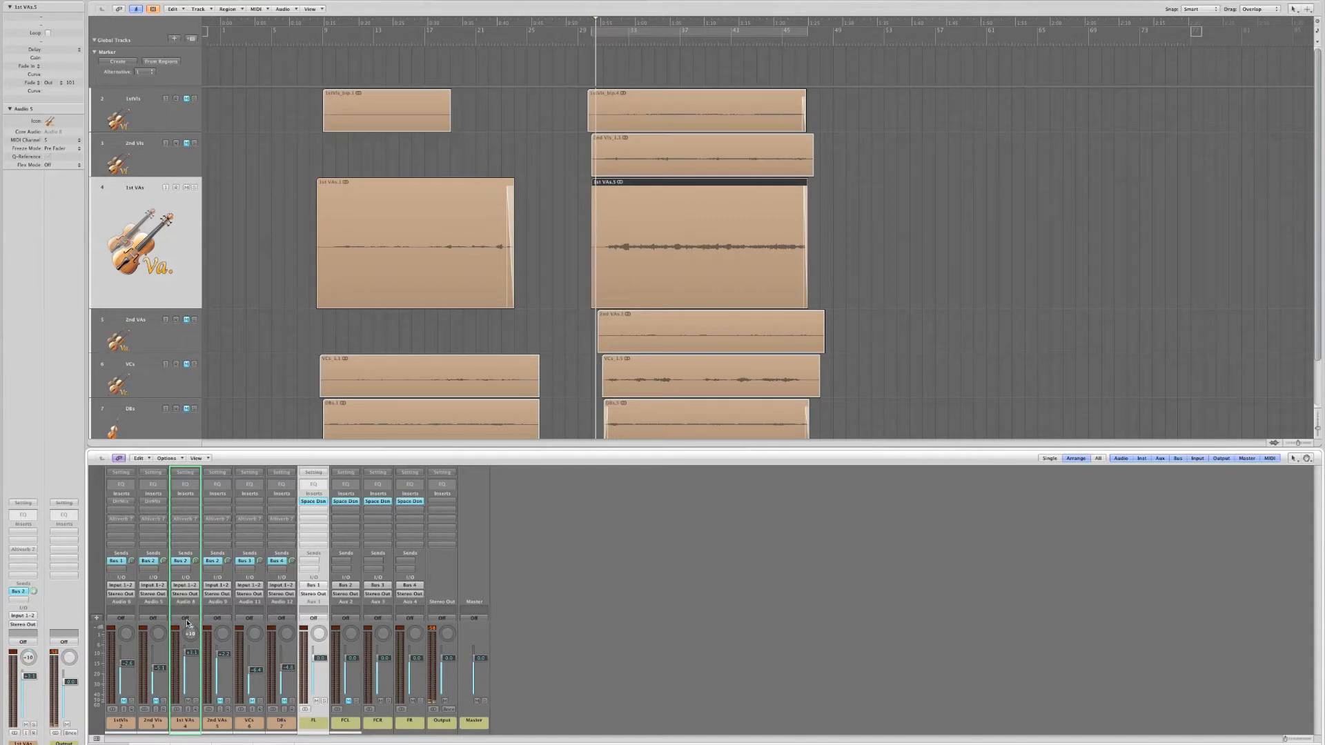
drag(189, 642, 198, 744)
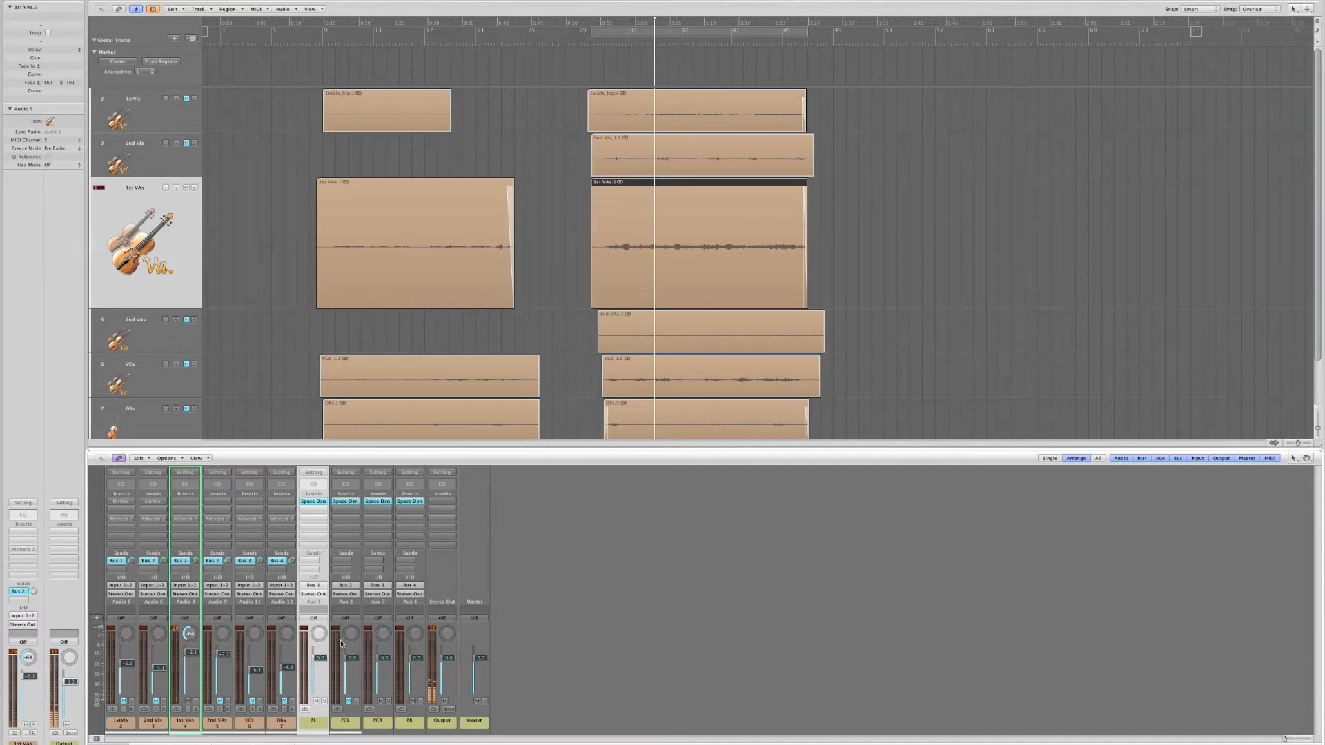
key(space)
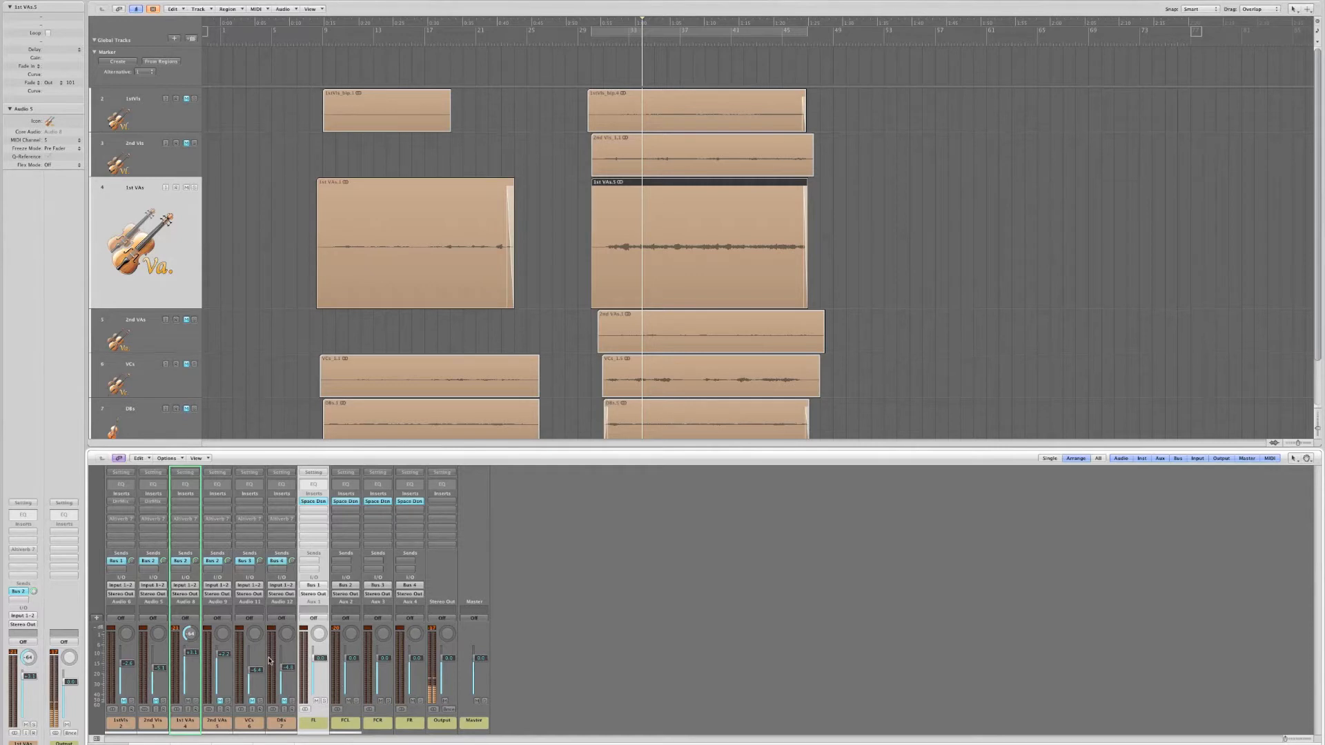
Pan the 1st VAs channel and the FCL aux slightly left and audition the selected viola region.
mouse_move(190, 641)
mouse_down()
mouse_move(178, 594)
mouse_move(182, 659)
mouse_move(182, 619)
mouse_up()
drag(349, 630, 350, 648)
drag(350, 633, 354, 635)
drag(191, 633, 187, 628)
key(shift+space)
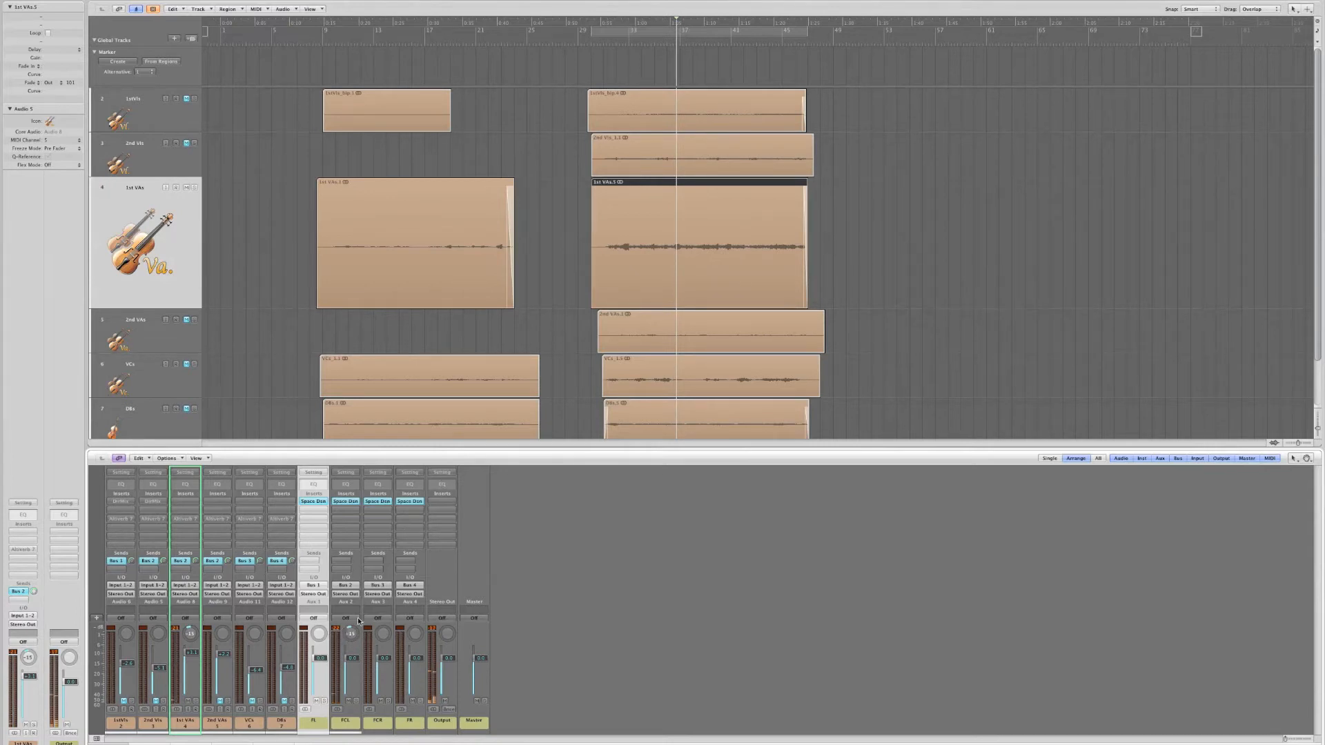
Pan the FL aux and the first and second violin channels to the left.
drag(318, 632, 315, 680)
drag(126, 633, 122, 644)
drag(122, 671, 129, 710)
drag(156, 634, 155, 677)
Pan the FCR and FR auxes and the 2nd VAs, VCs and DBs channels to the right.
click(379, 634)
drag(379, 634, 406, 591)
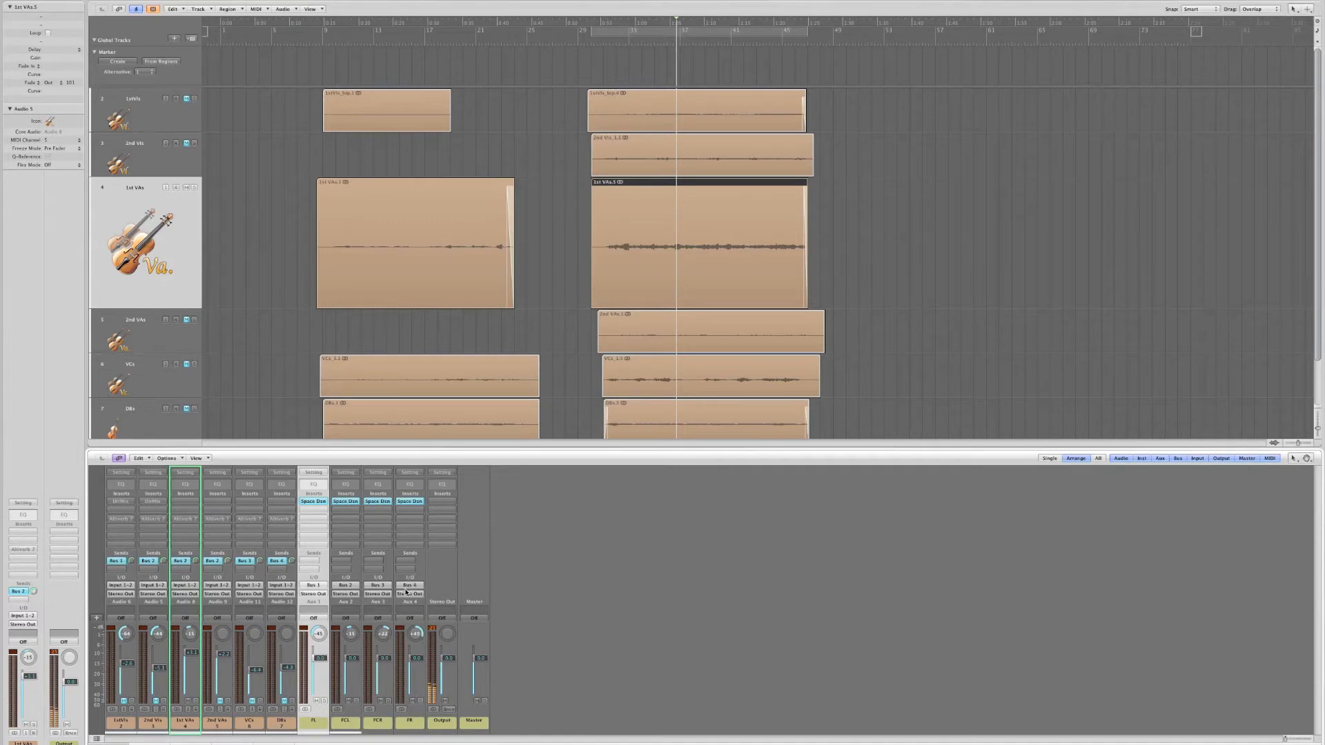
click(220, 723)
drag(225, 628, 283, 579)
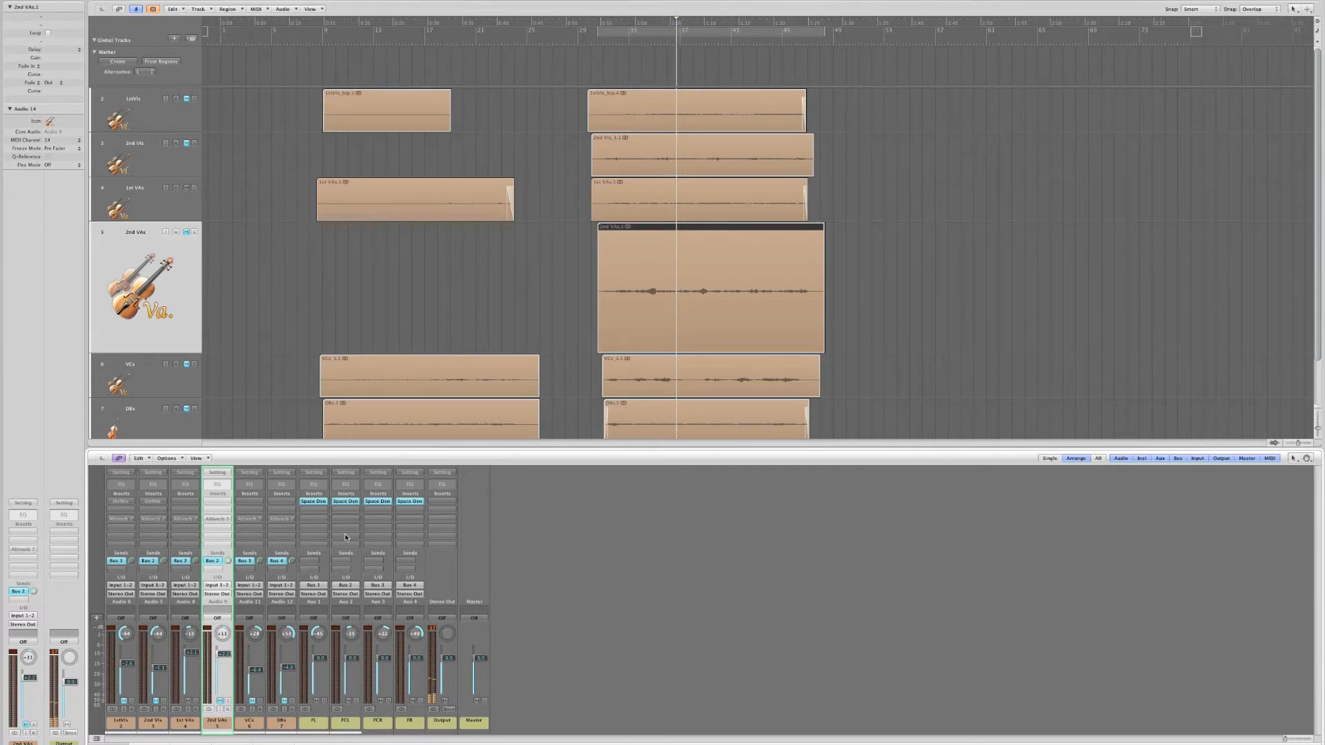
Review the Concert Hall reverb settings in the FR aux's Space Designer and close its window.
click(412, 502)
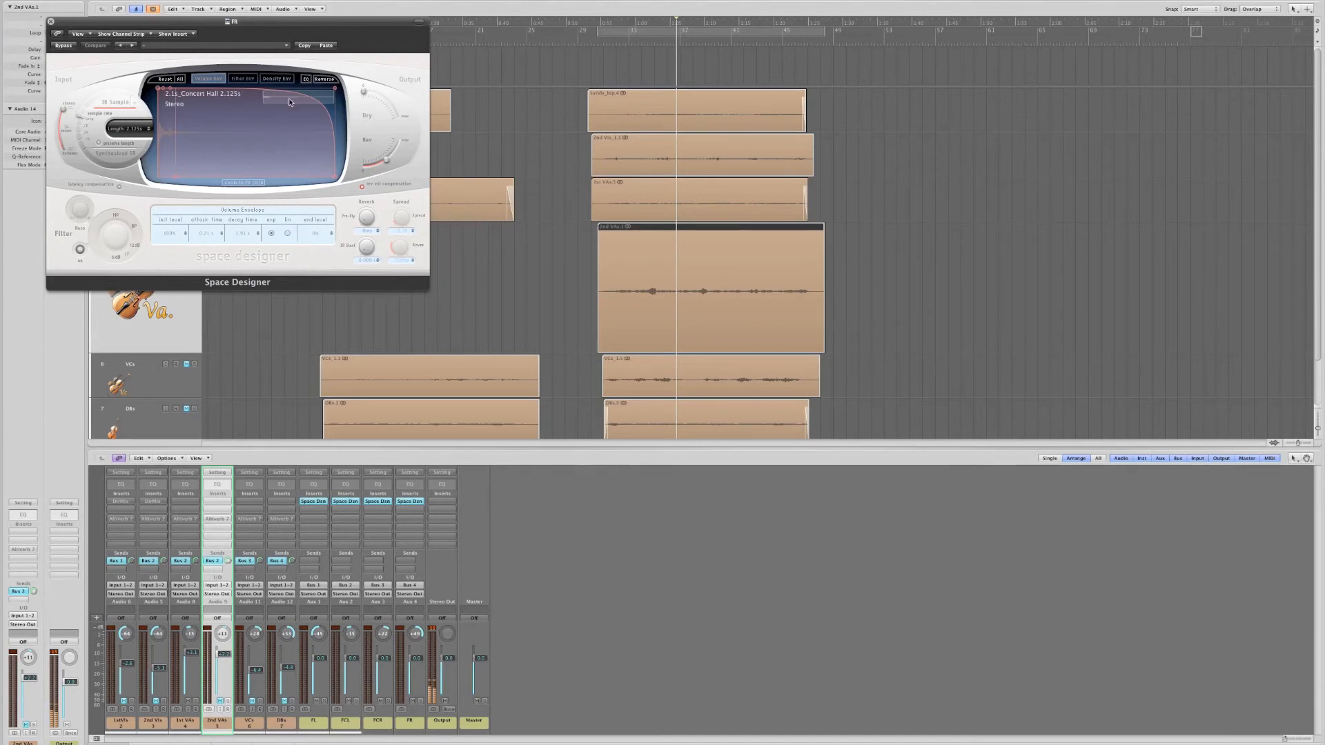
drag(307, 30, 379, 84)
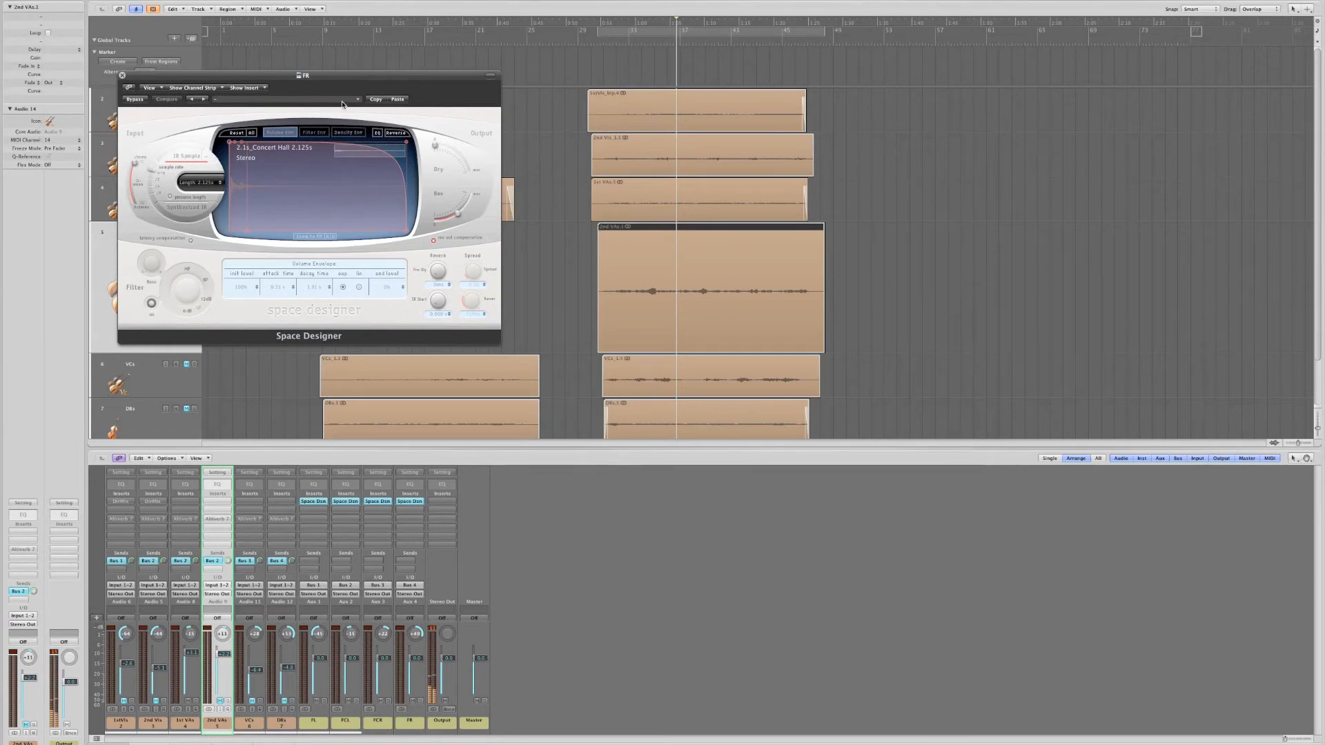
drag(238, 77, 254, 63)
click(138, 60)
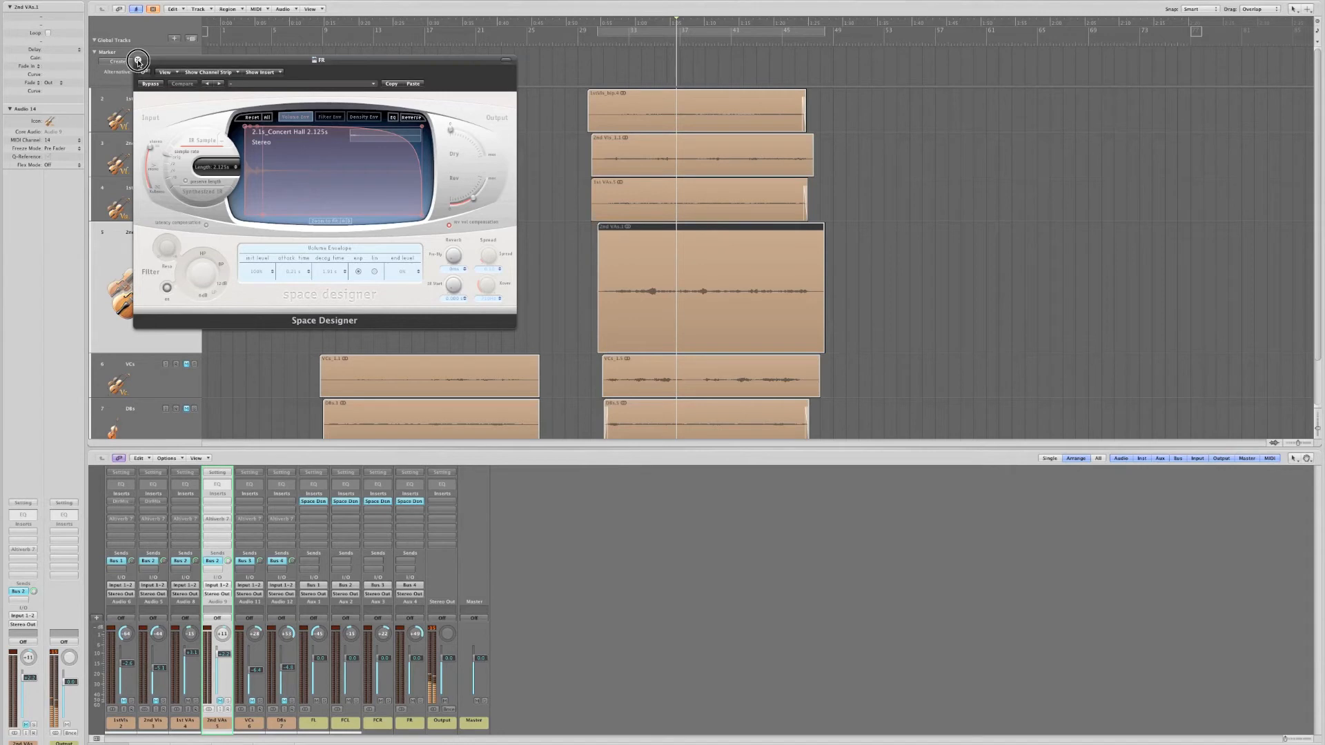
Unmute the 2nd VAs, VCs, DBs, 2nd Vls and first violins channels.
scroll(332, 360, down, 1)
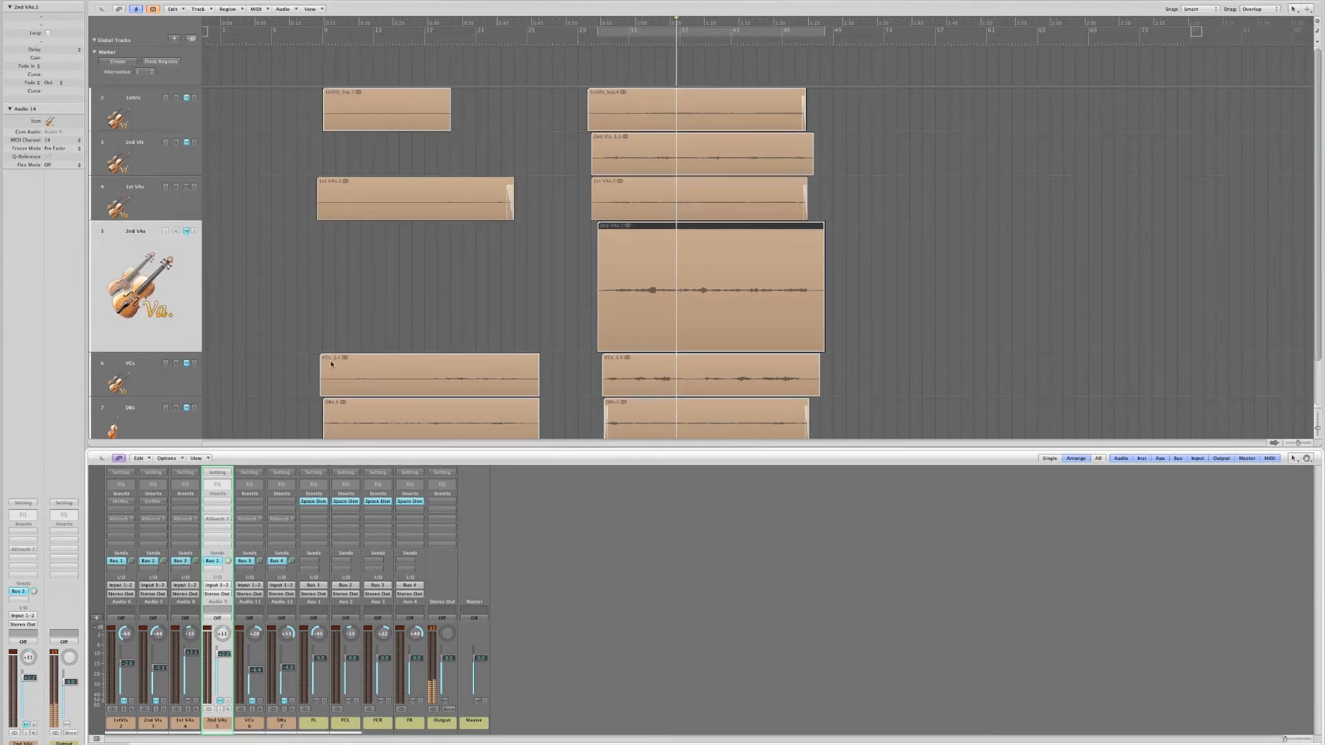
click(219, 701)
click(251, 701)
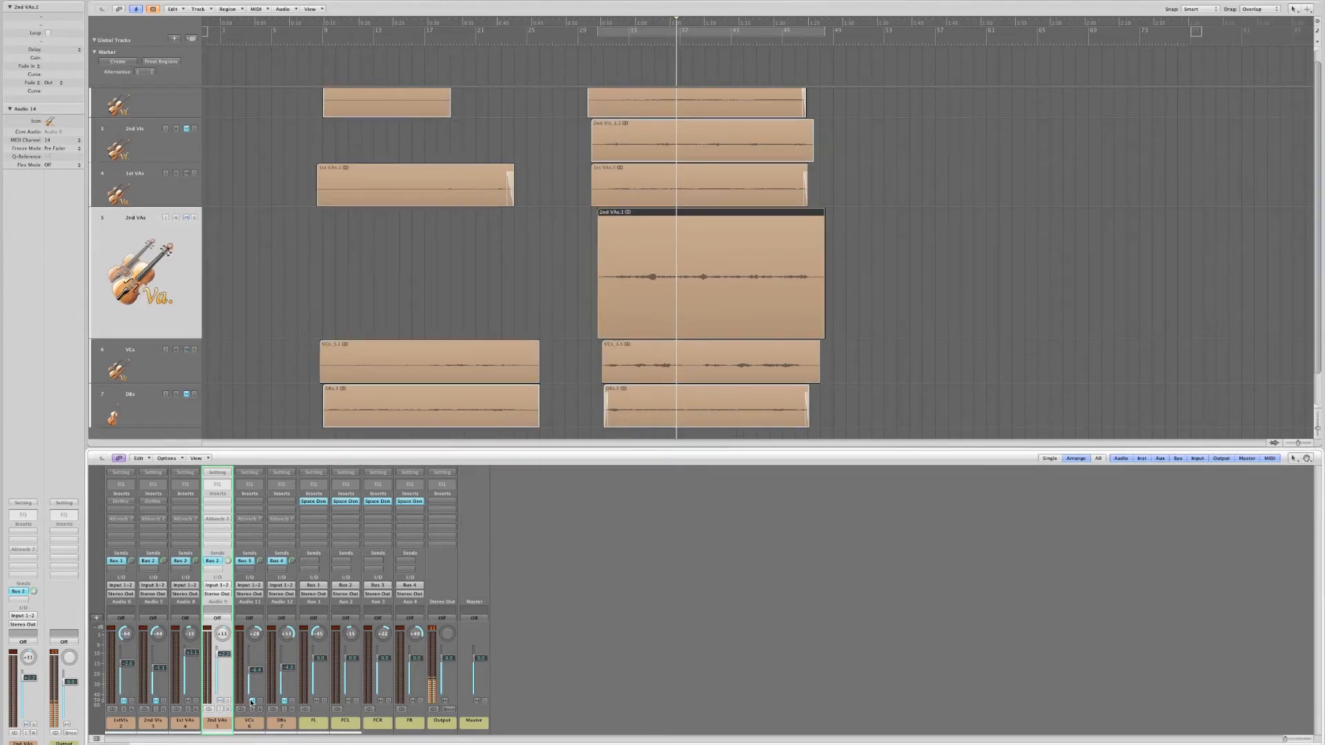
click(283, 701)
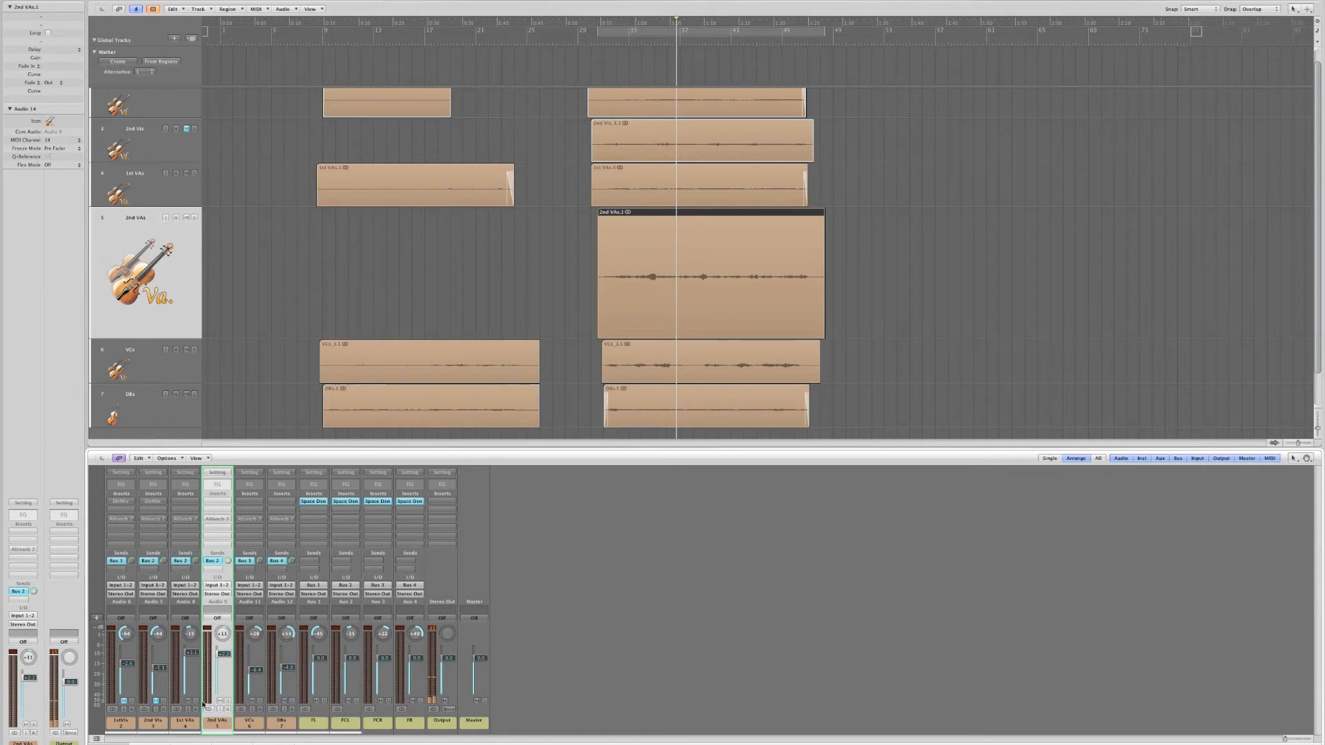
click(156, 701)
click(124, 701)
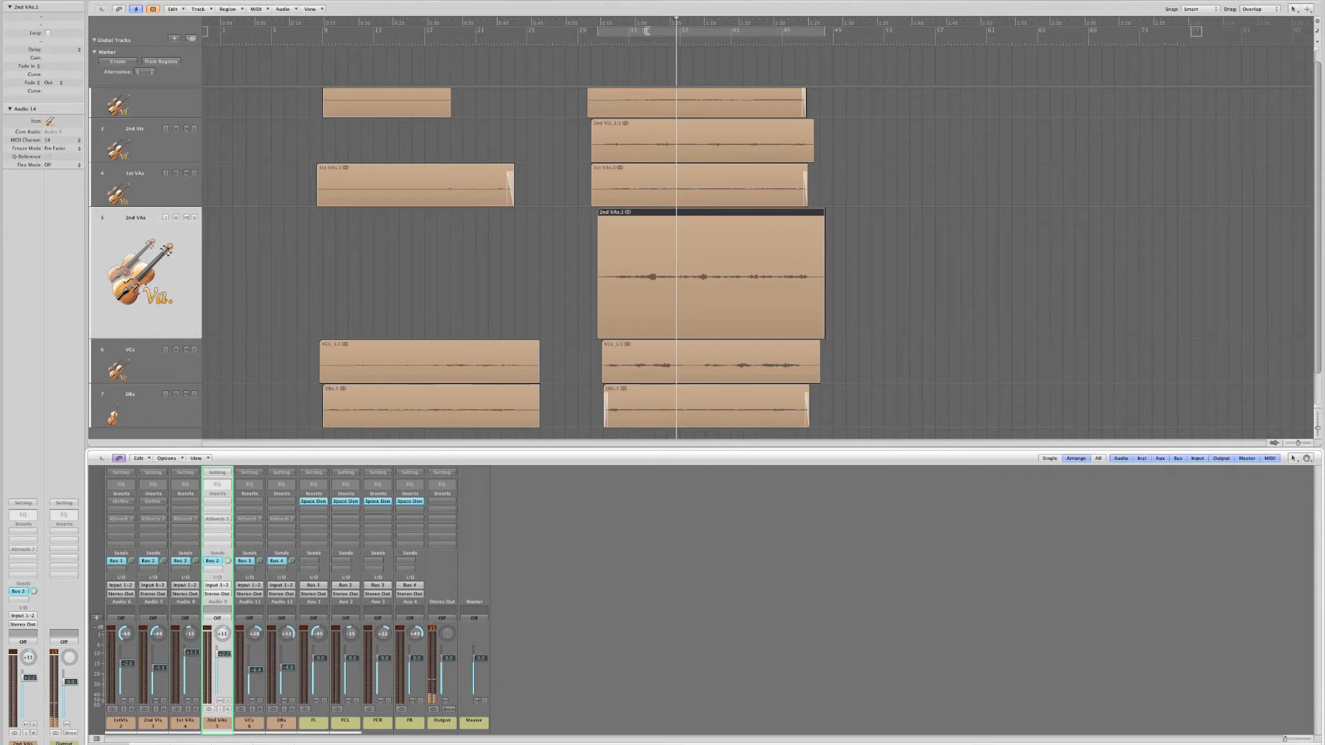
Play the full string mix from the start of the first group of regions, then from the second group.
click(319, 41)
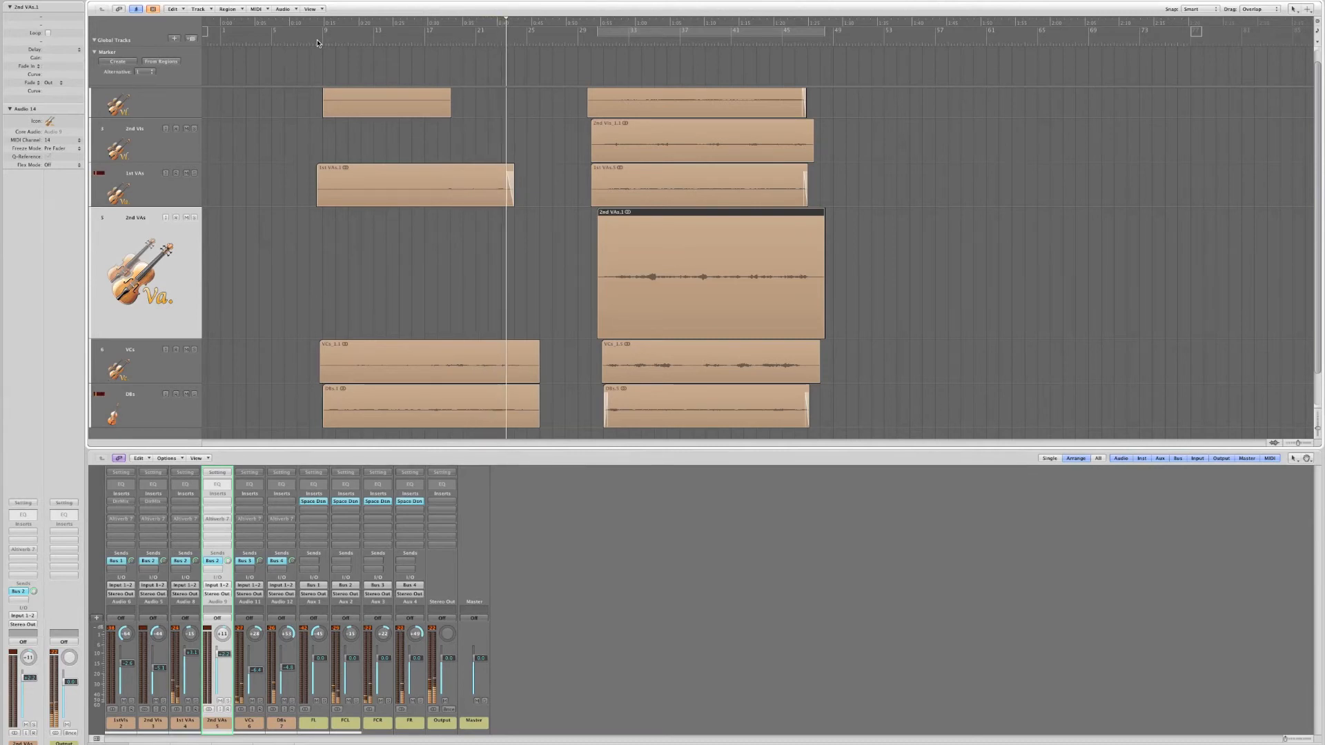
click(582, 46)
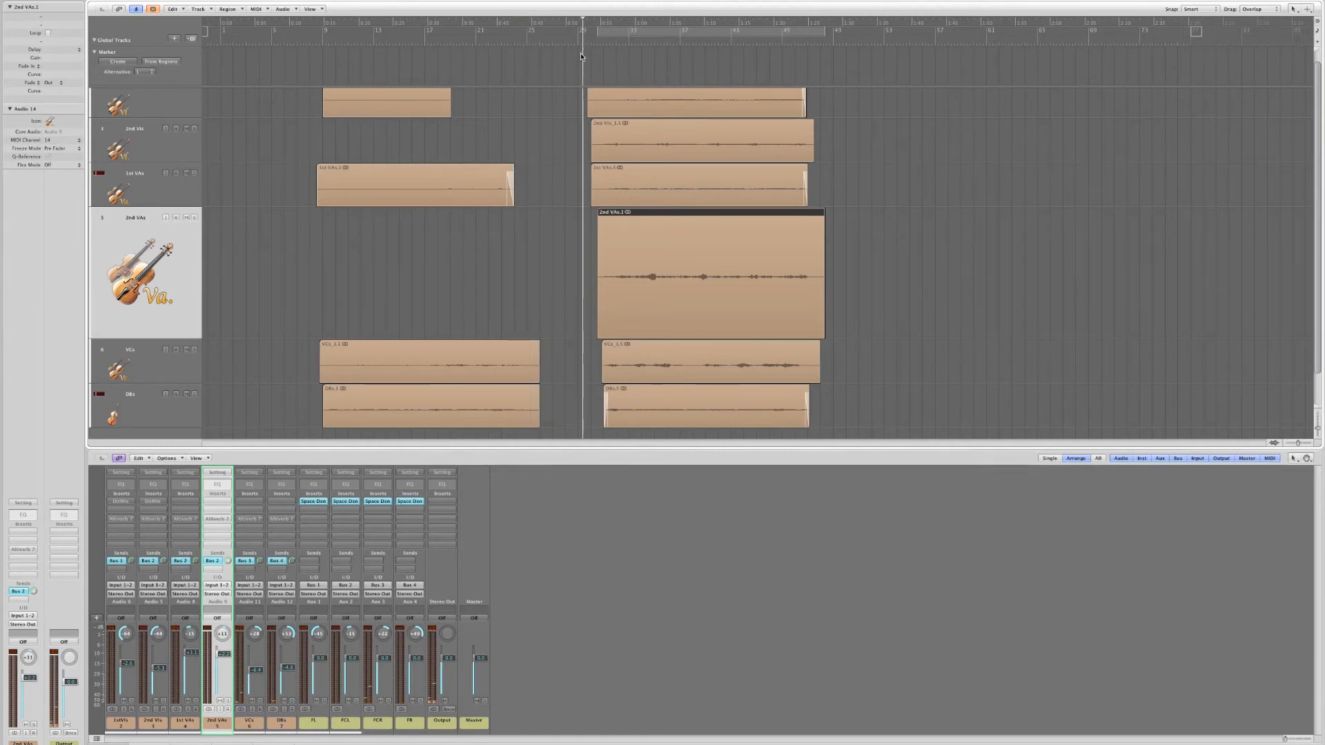
Narrow the panning of the FR, FCR and FL auxes and the first violins channel during playback, and stop the mix.
click(413, 636)
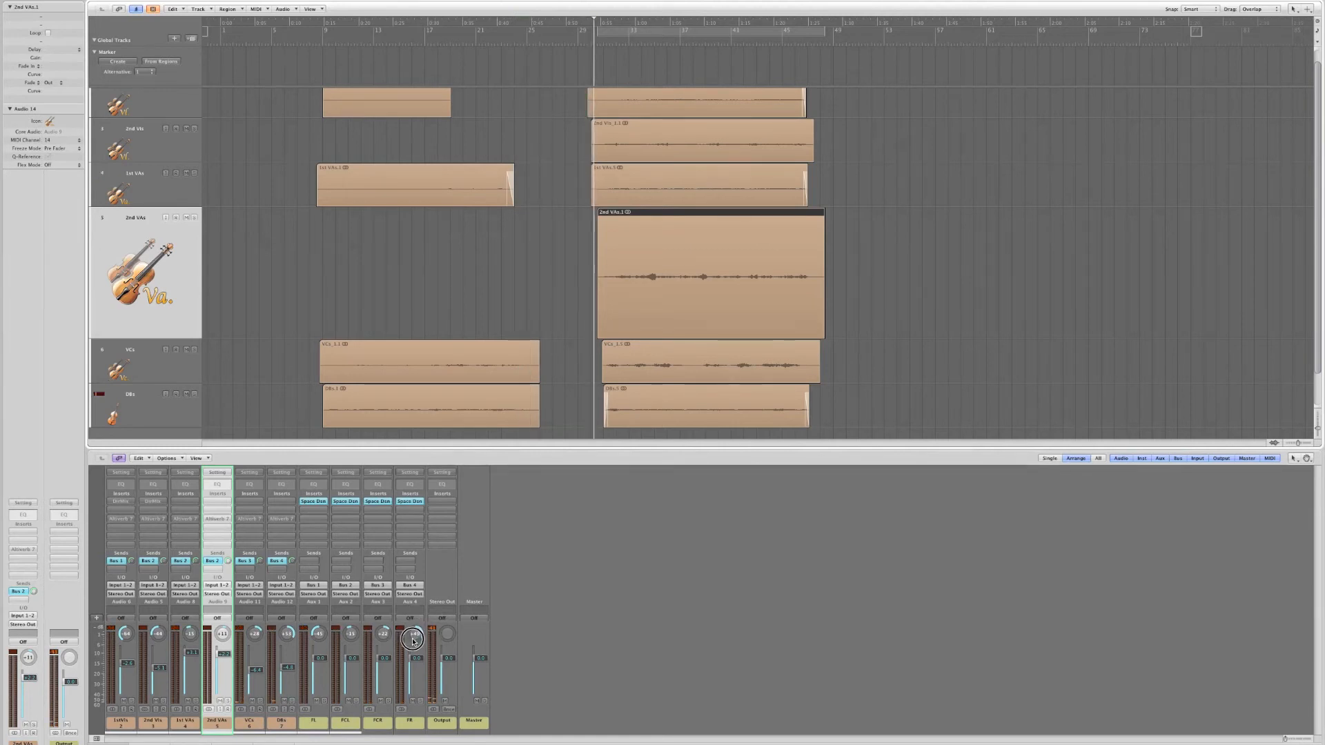
drag(413, 635, 378, 645)
click(379, 641)
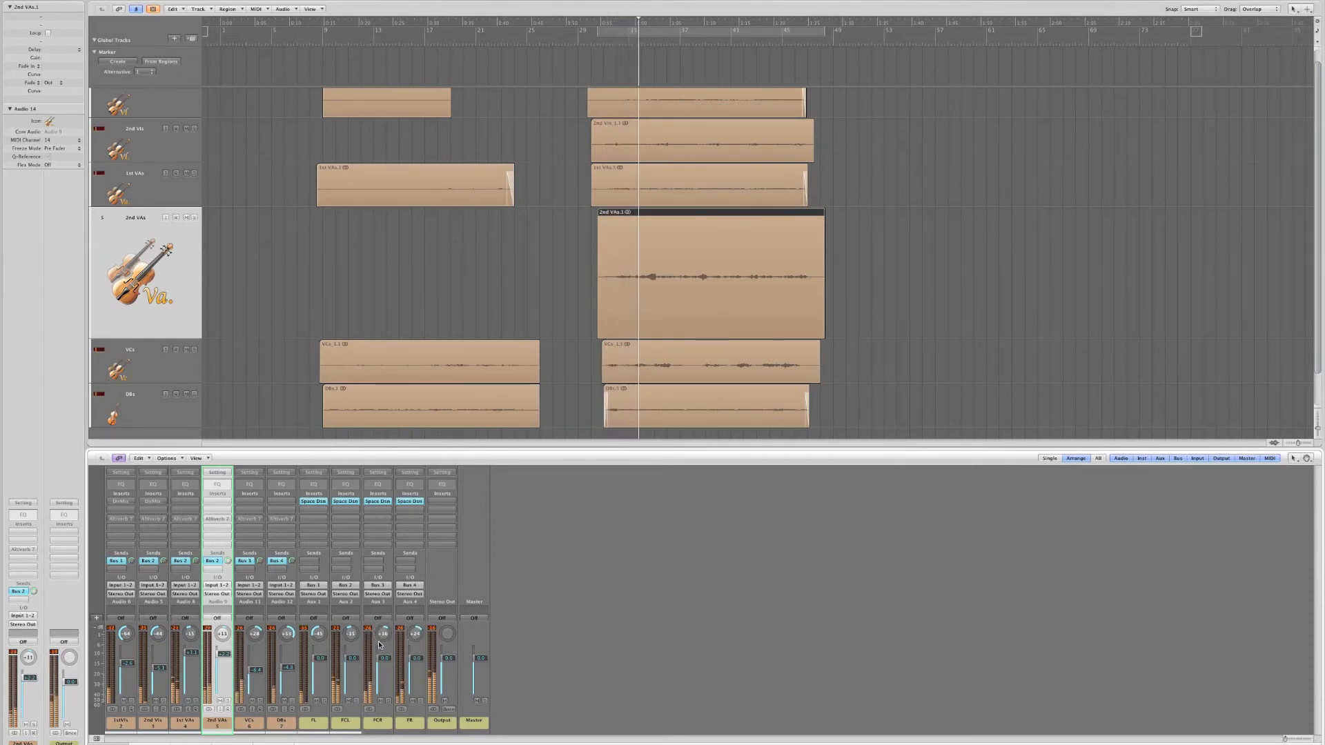
drag(123, 639, 123, 619)
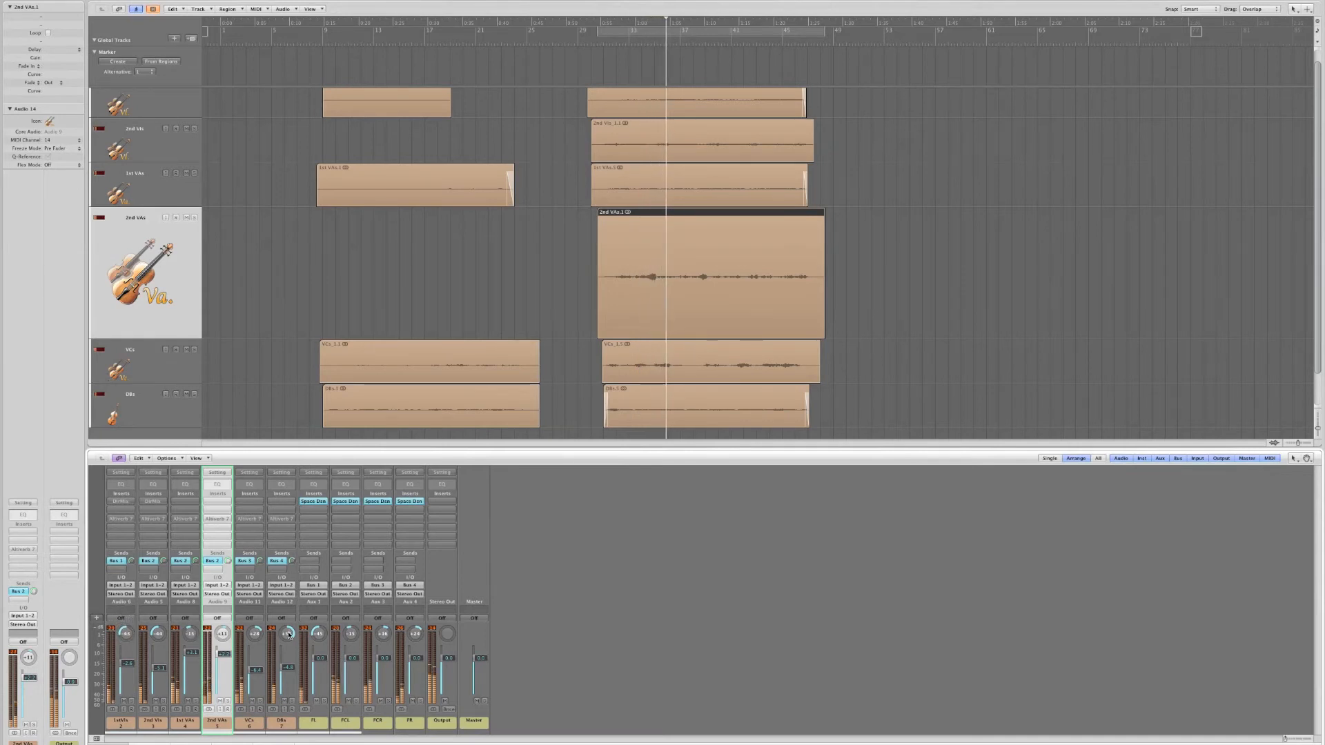
drag(318, 635, 317, 616)
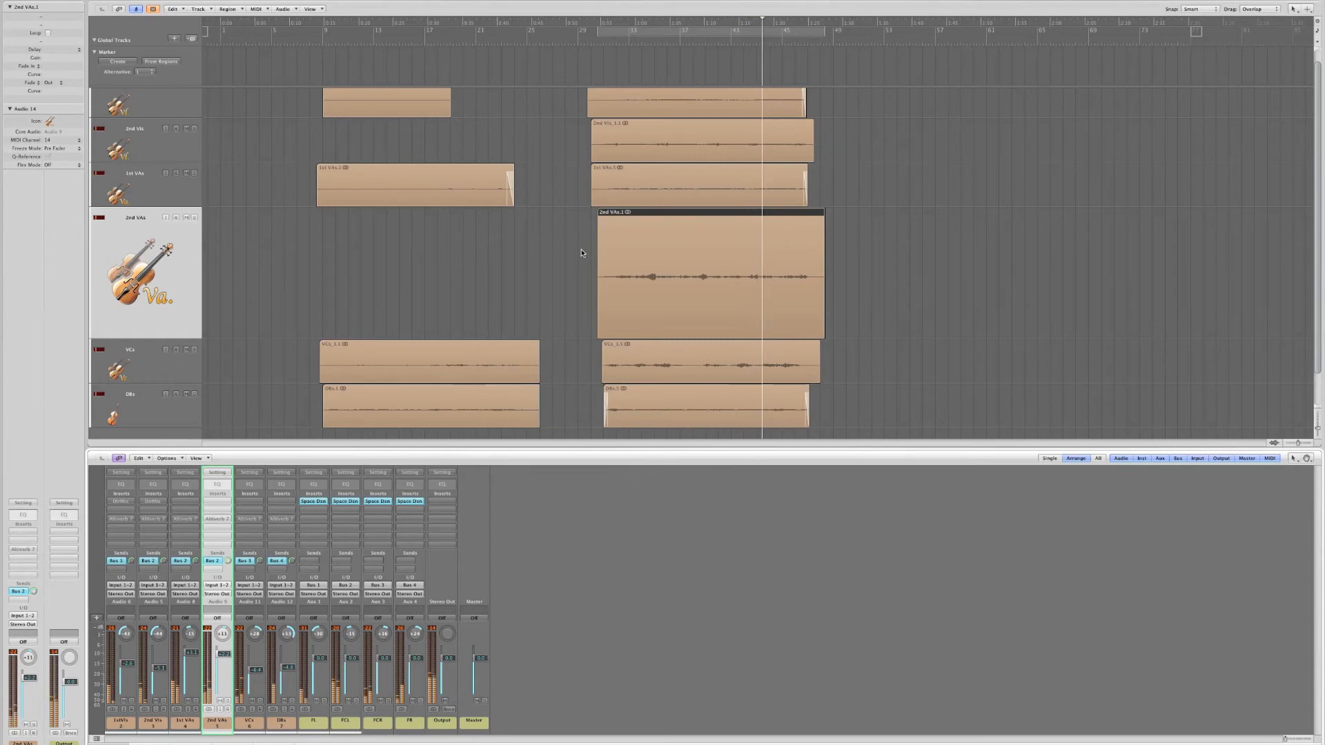
click(581, 252)
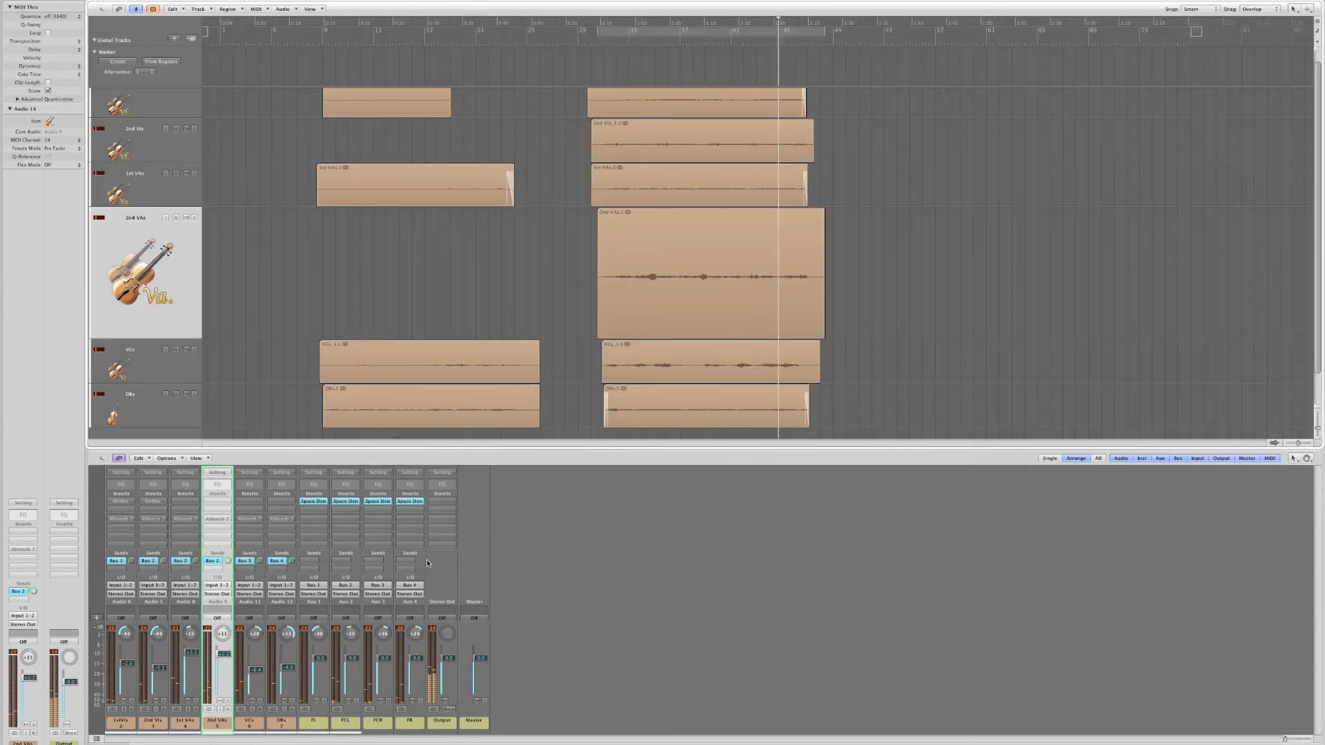
key(space)
Reset the string channels' panning to center and remove the bus sends from all six channels at once.
alt+click(223, 636)
drag(121, 728, 282, 720)
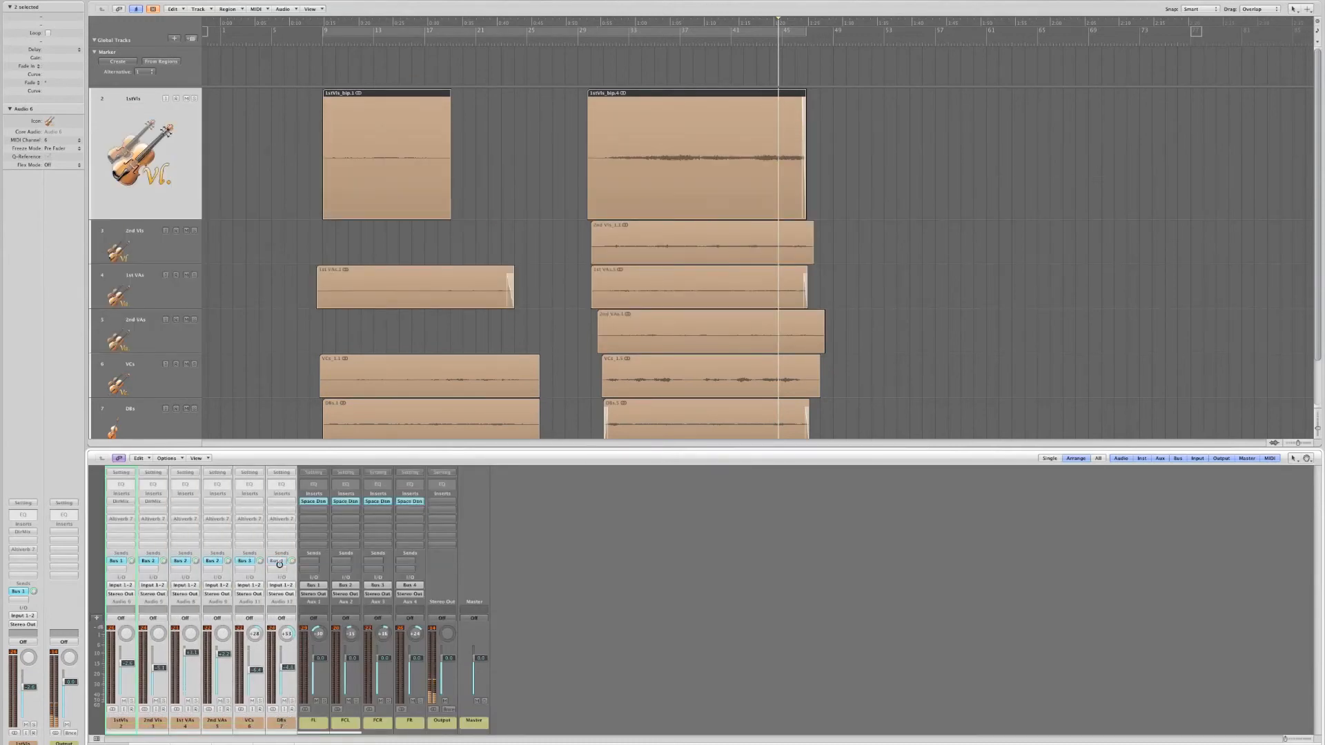
click(251, 563)
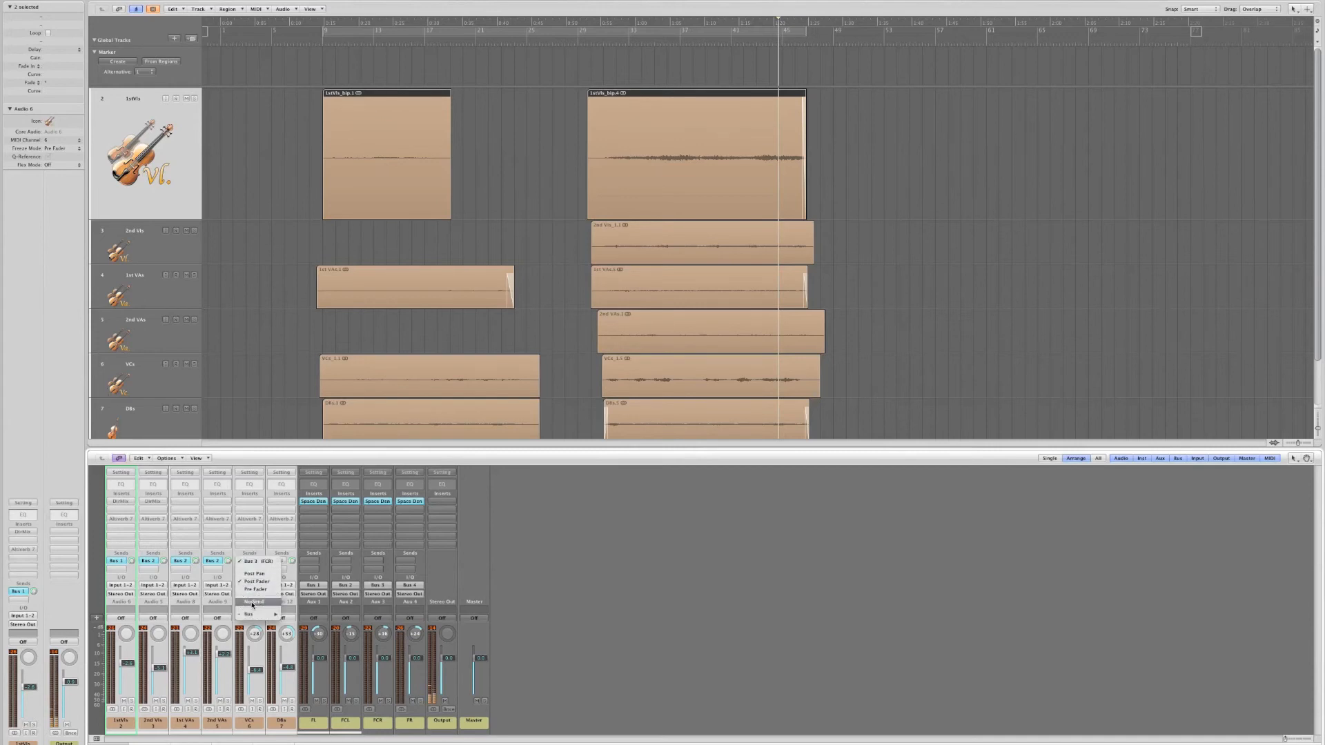
click(253, 603)
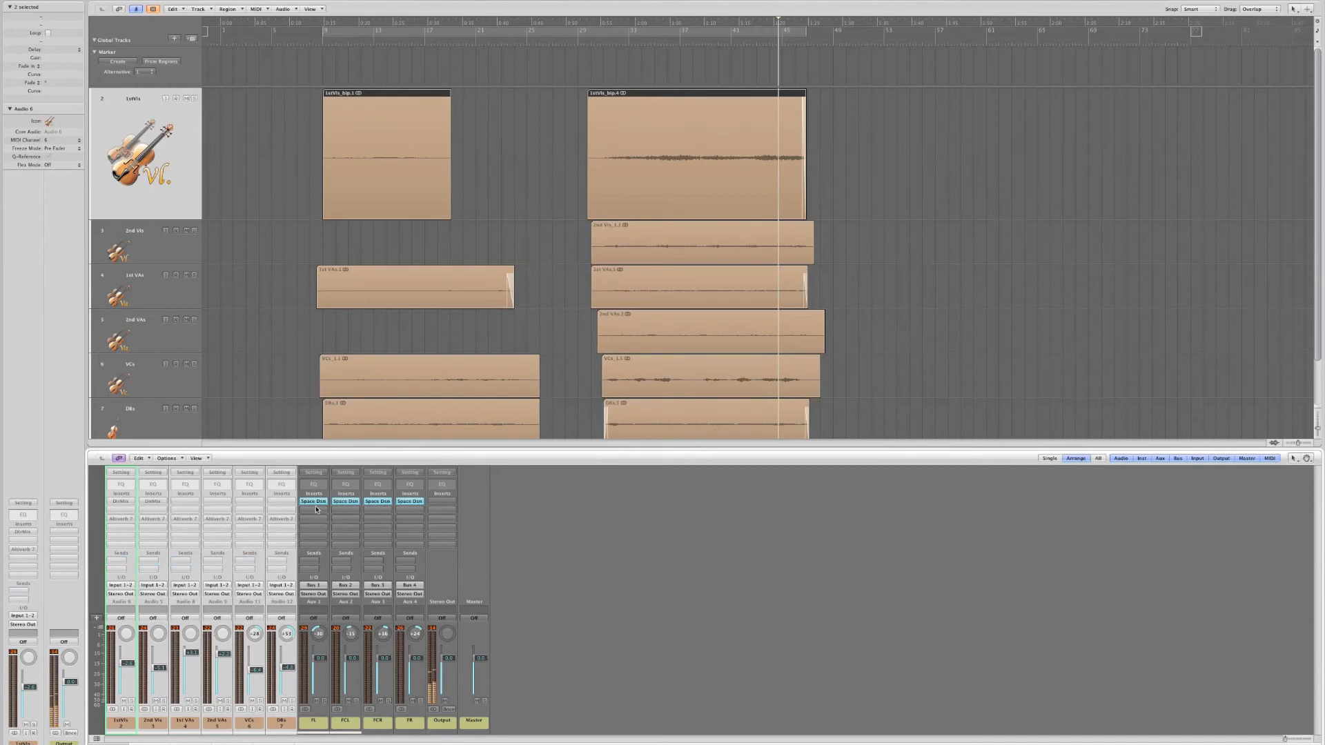
Delete the FL, FCL, FCR and FR aux channels.
click(315, 722)
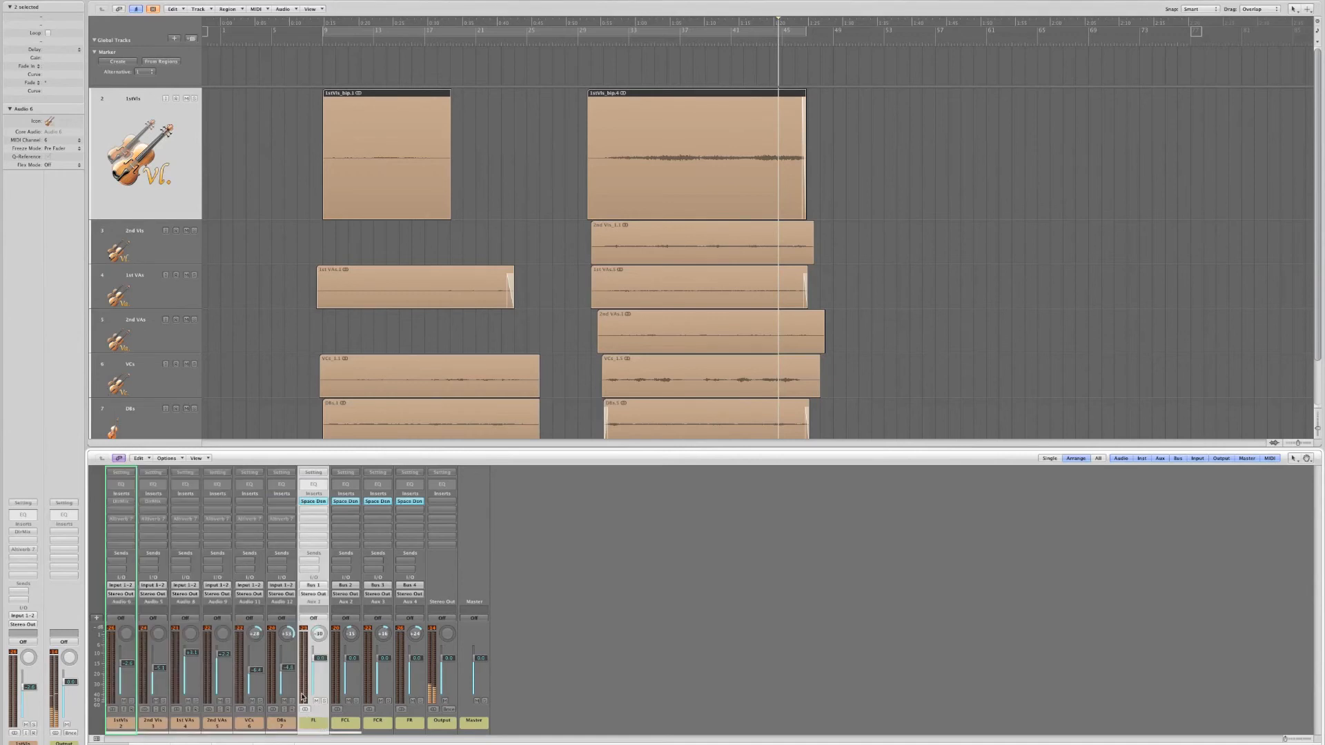
drag(319, 722, 419, 727)
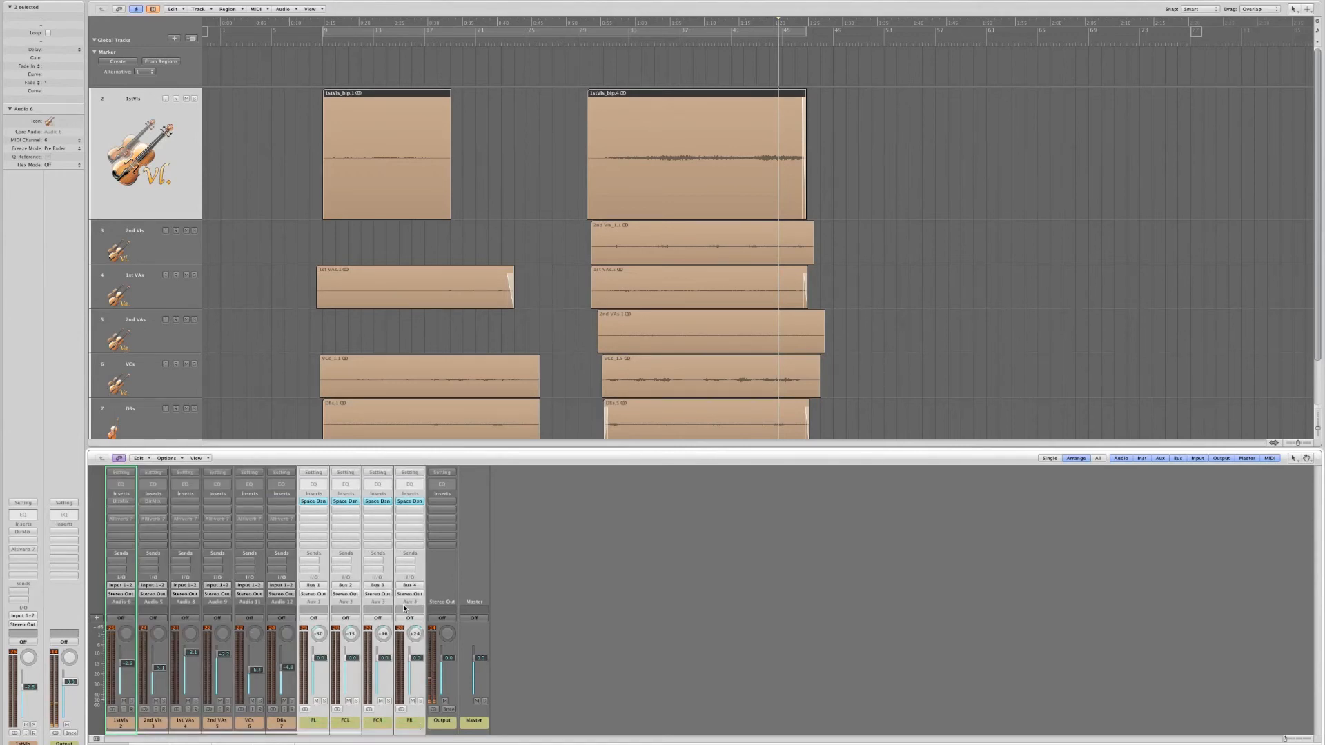
key(Delete)
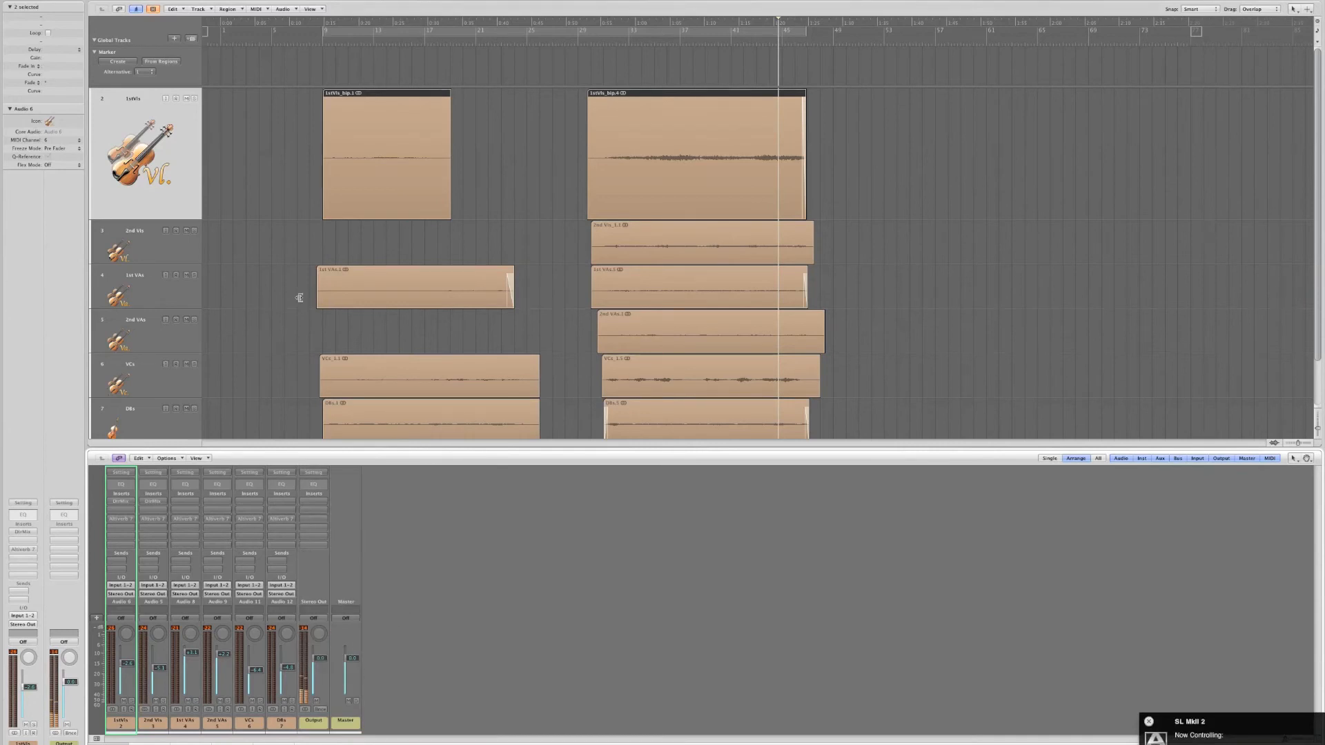
Enable the bypassed Altiverb 7 inserts on all six string channels and open the first violins' instance over the arrange area.
mouse_move(122, 519)
mouse_down()
mouse_move(280, 521)
mouse_move(263, 519)
mouse_up()
click(122, 519)
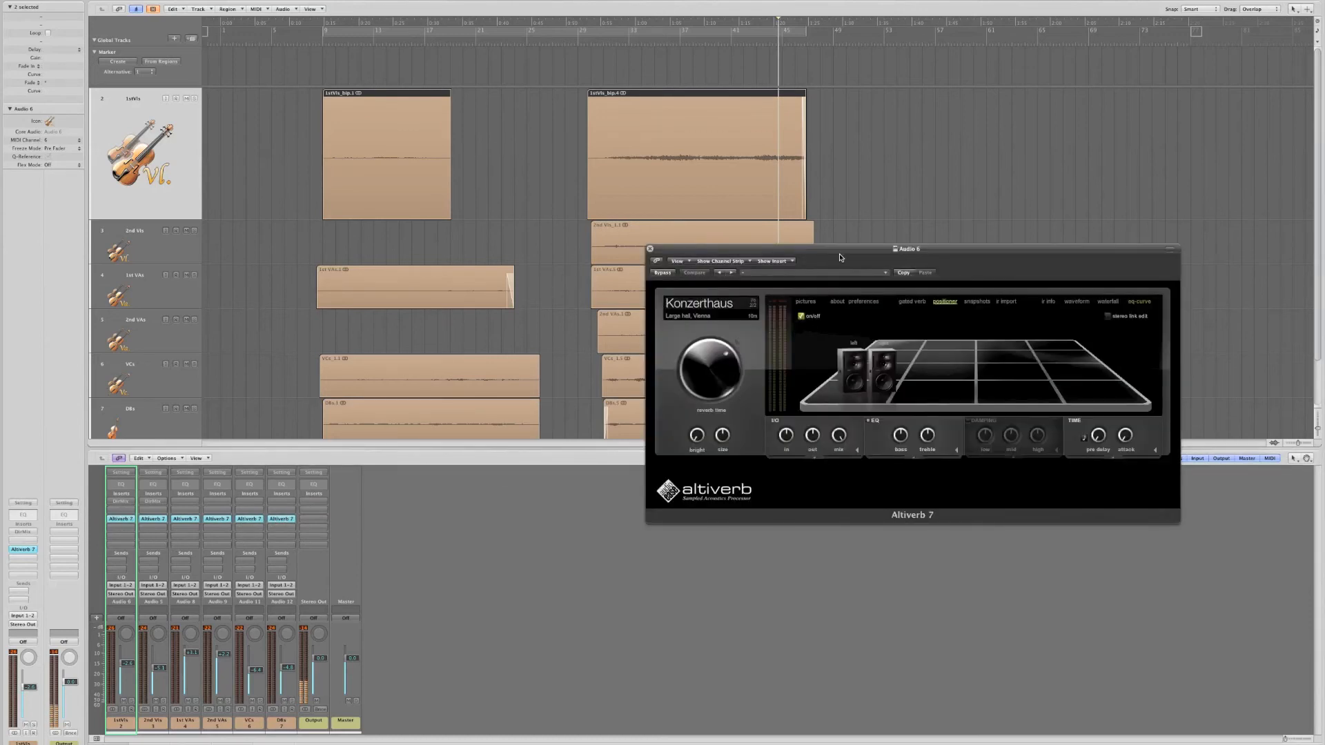
drag(840, 257, 667, 156)
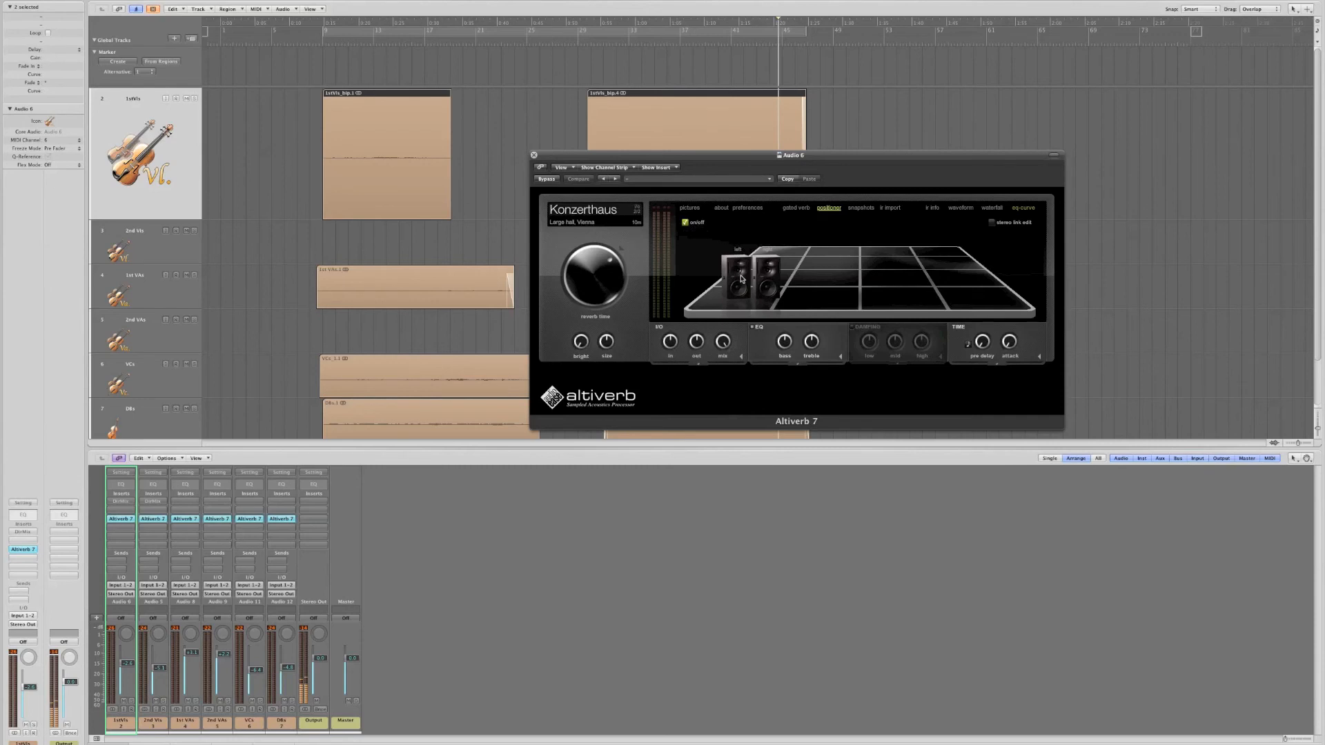
Mute the 2nd Vls, 1st VAs, 2nd VAs, VCs and DBs channels and play the first violins' second region through Altiverb.
drag(153, 726, 288, 721)
click(283, 701)
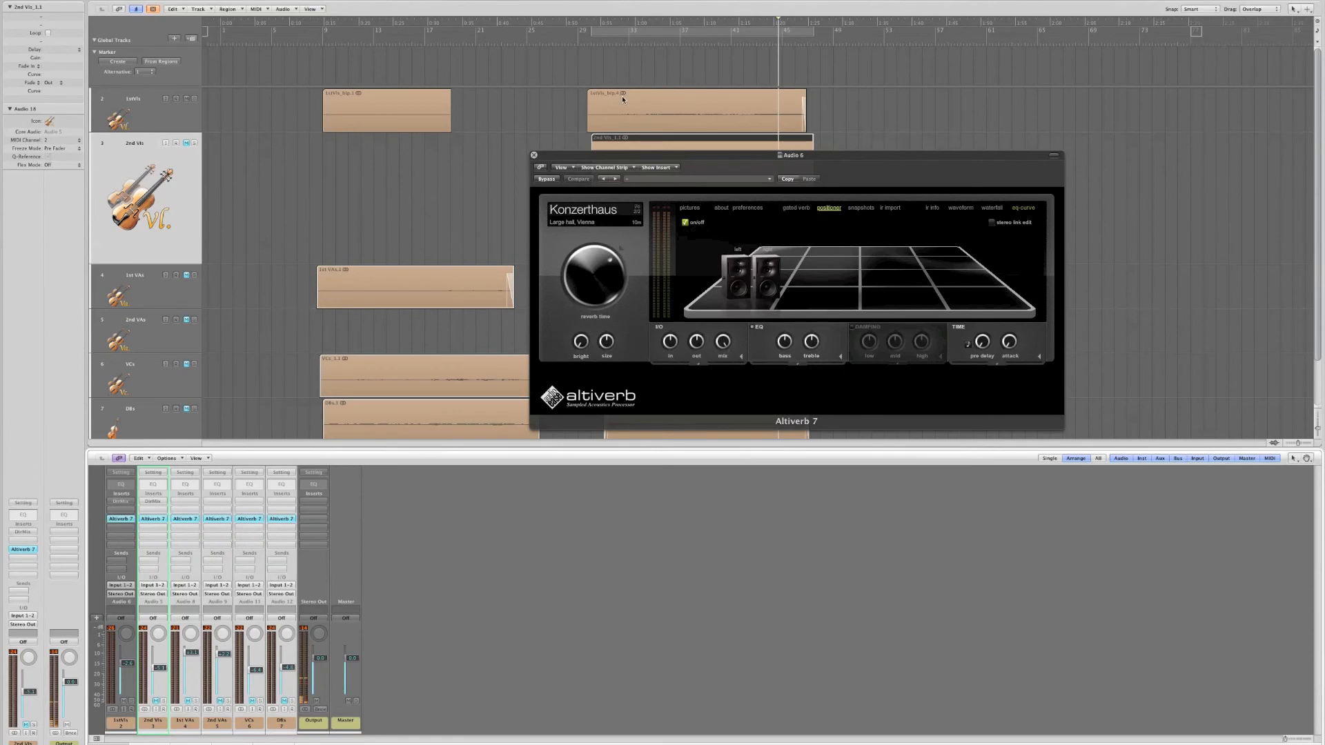
click(606, 43)
key(space)
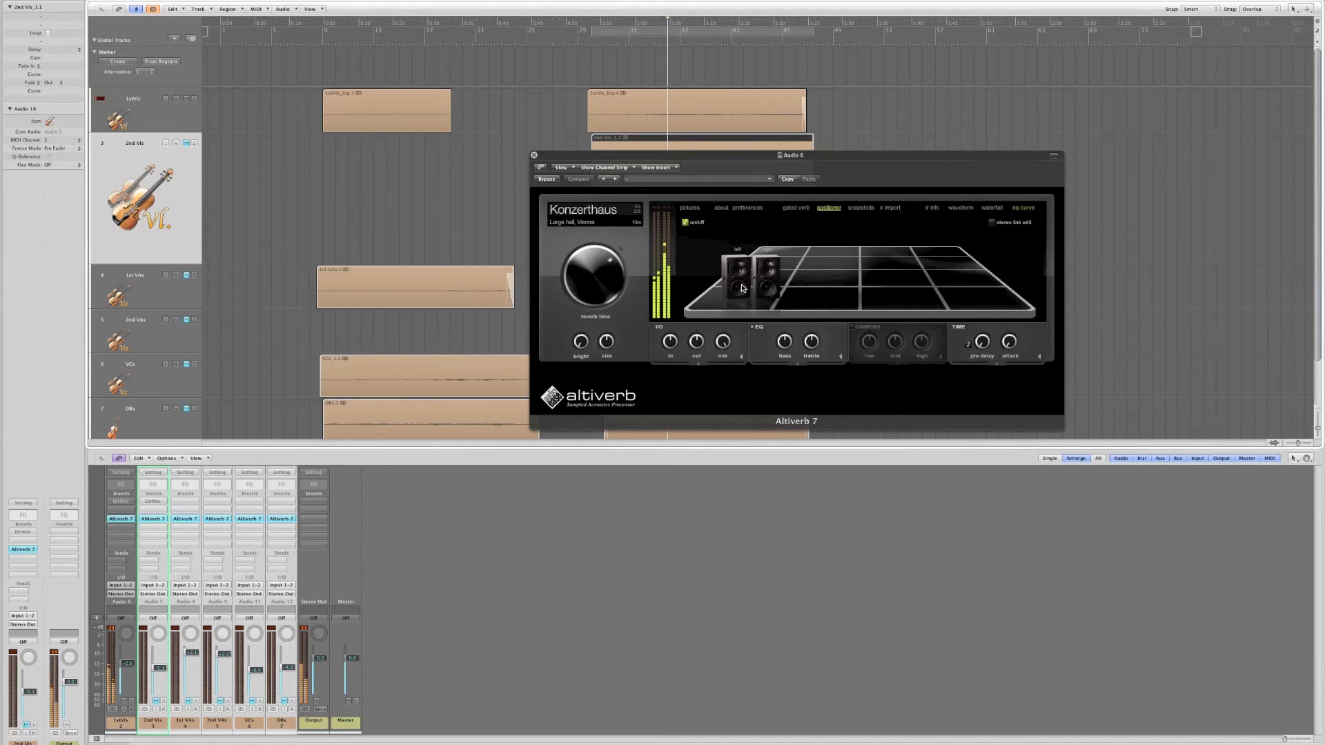
Try moving the first violins' Altiverb speakers to opposite sides at the stage rear, restore the original placement and close the plug-in.
drag(742, 288, 909, 249)
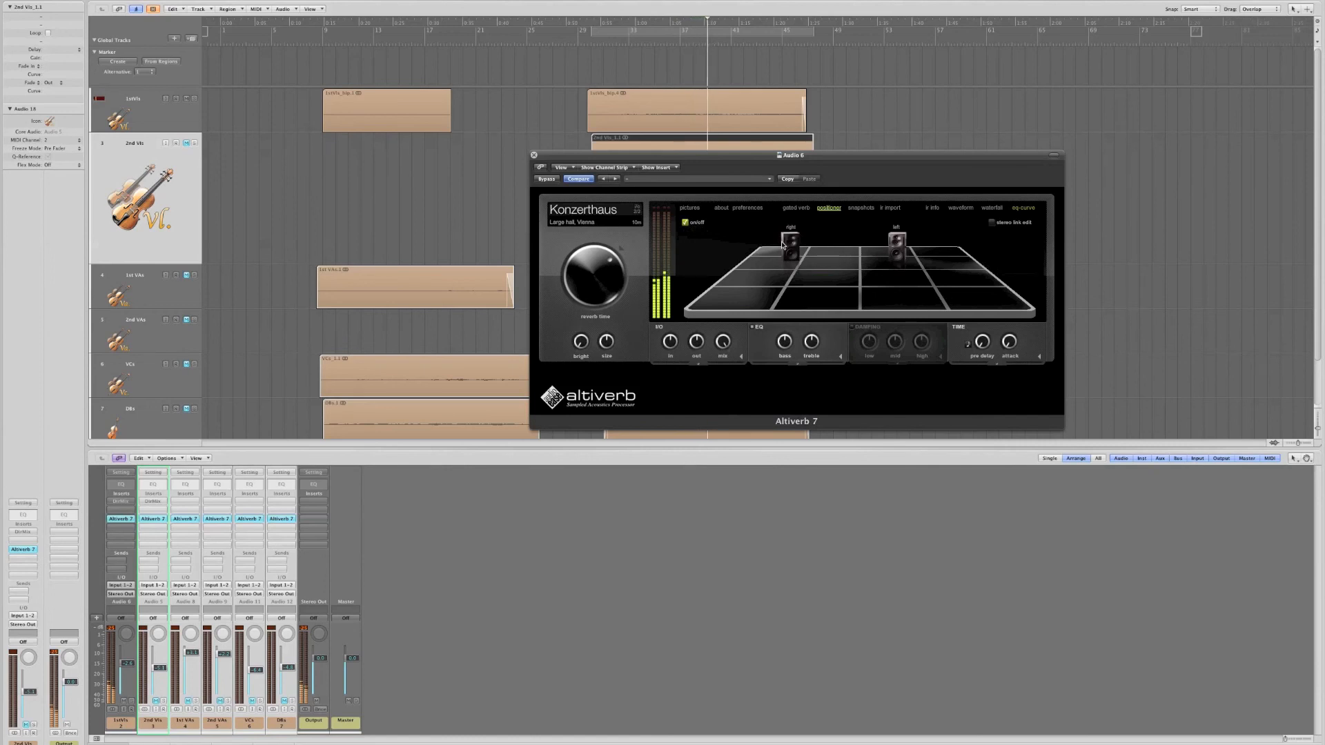
click(579, 179)
click(534, 155)
Stop the playback and unmute the 2nd Vls, 1st VAs, 2nd VAs, VCs and DBs channels.
click(185, 144)
click(253, 702)
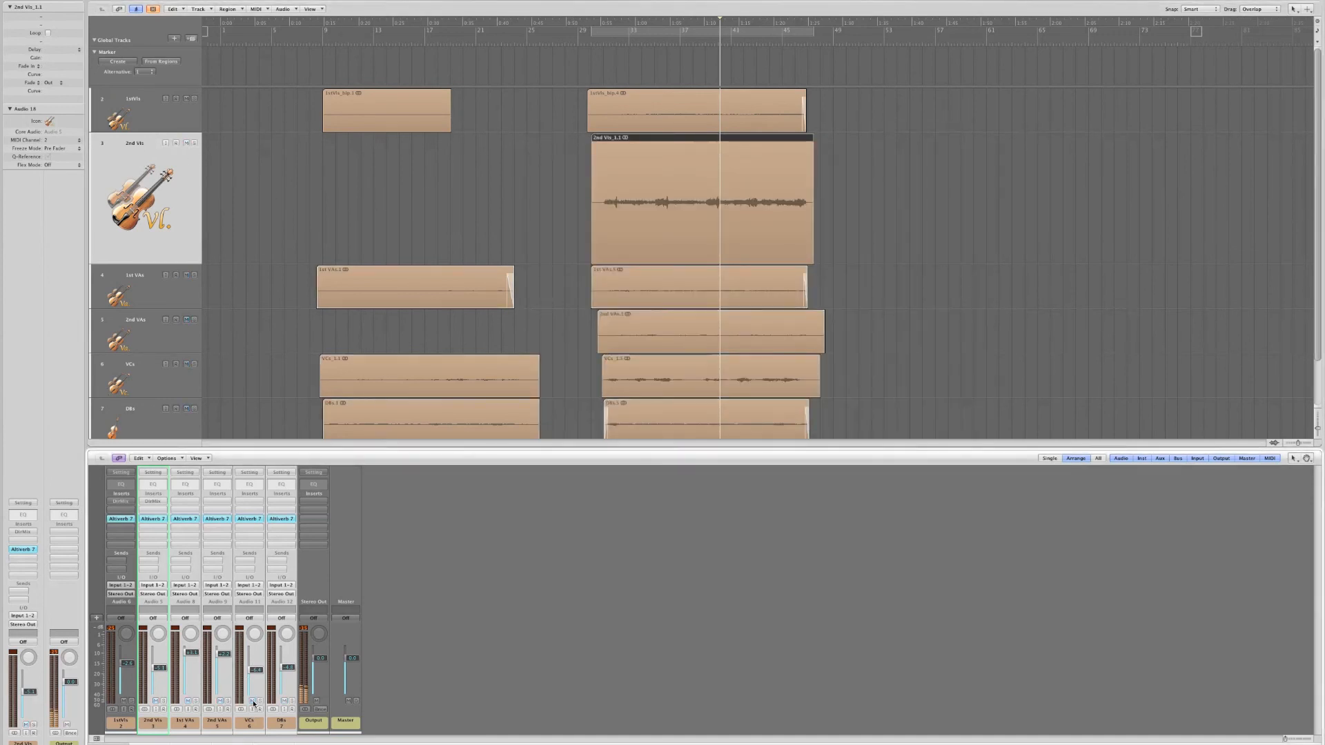
Compare the Altiverb speaker positions on the 1st VAs and VCs channels and close both plug-in windows.
click(189, 519)
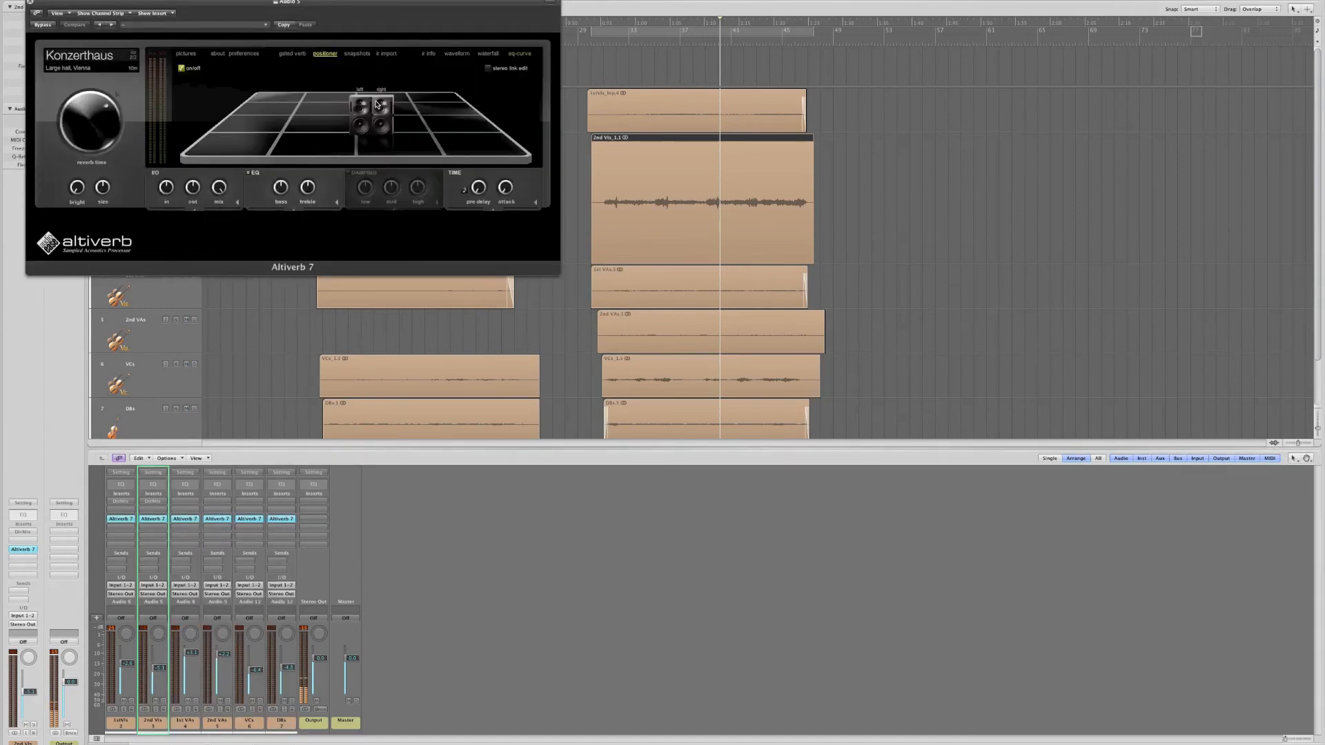
click(252, 520)
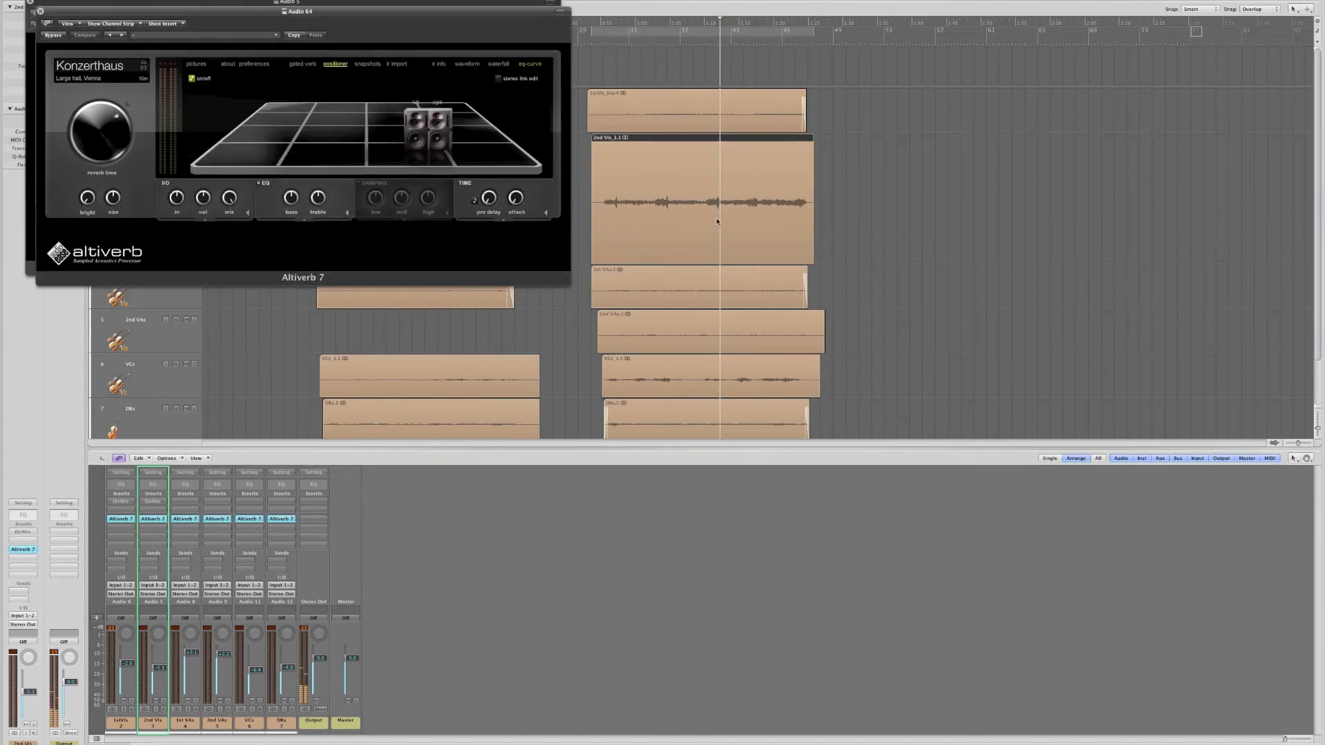
drag(404, 18, 578, 195)
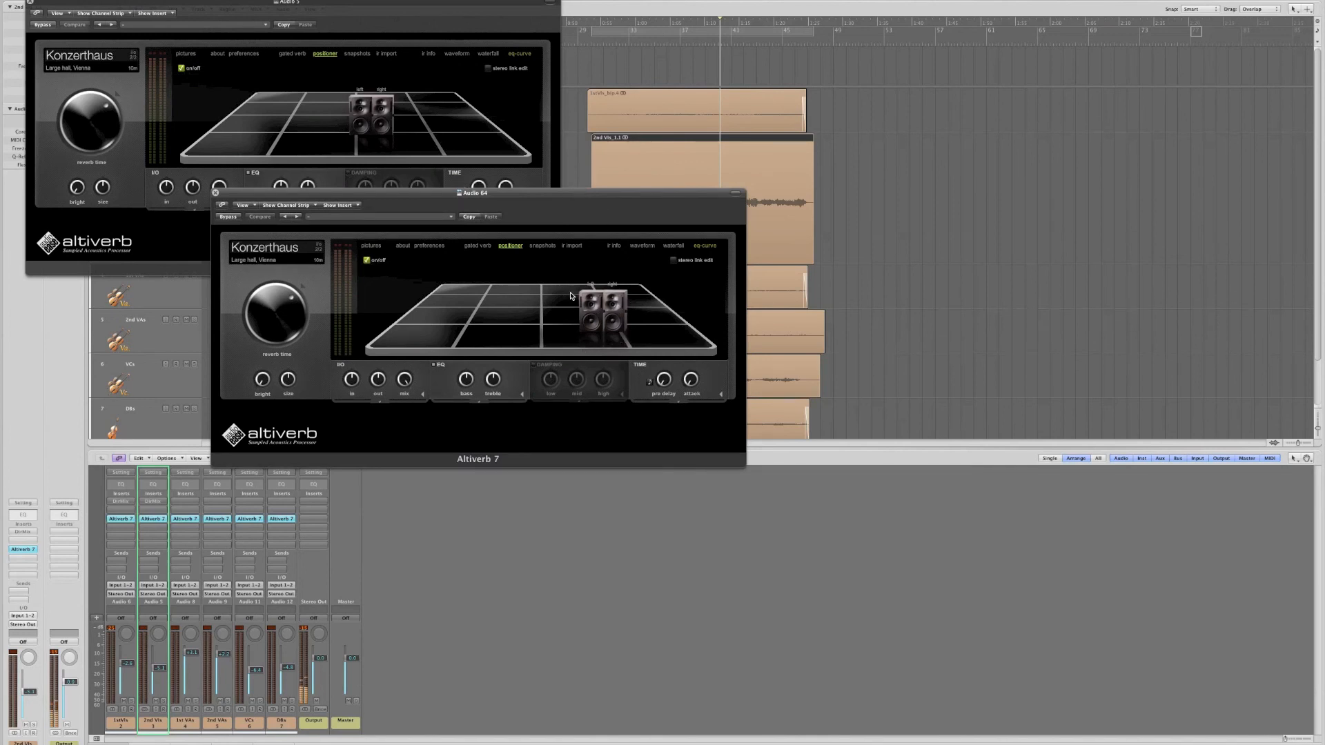
click(215, 193)
click(30, 3)
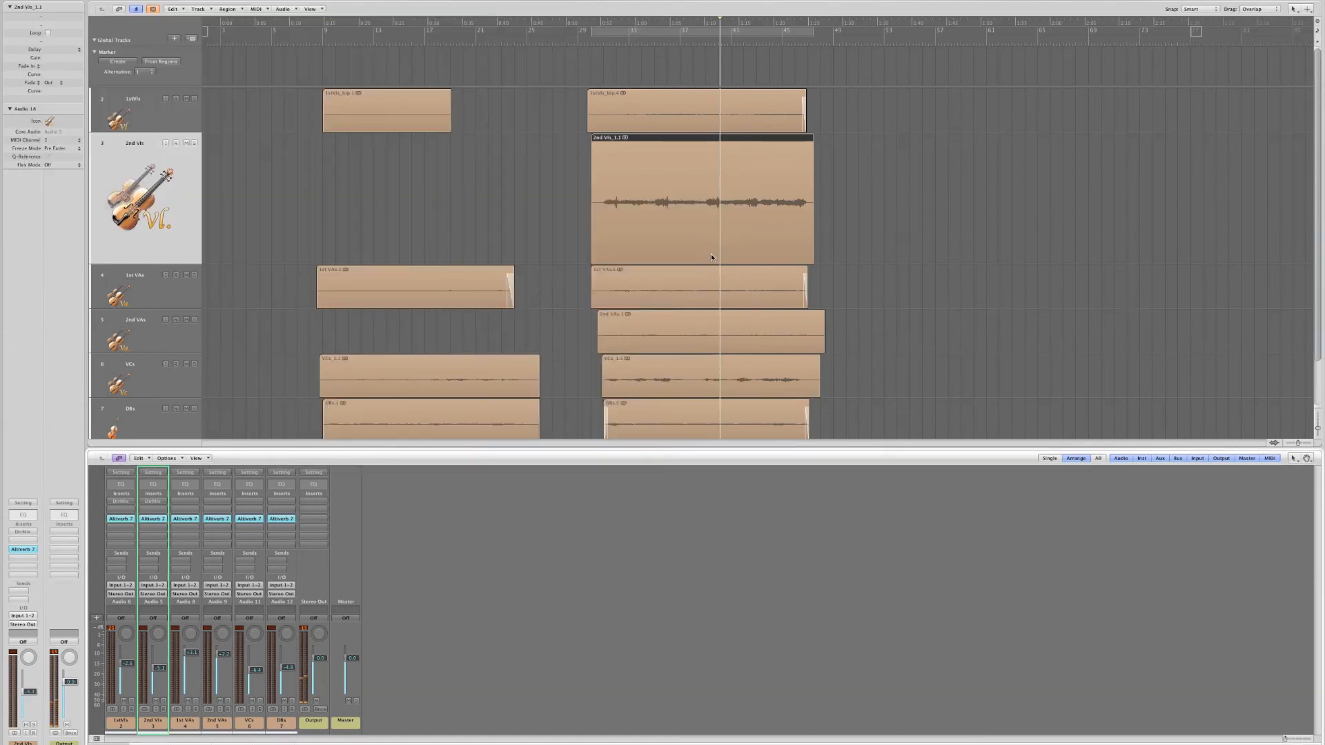
Play the full string mix with Altiverb positioning from the start of the second group of regions.
click(556, 225)
click(598, 43)
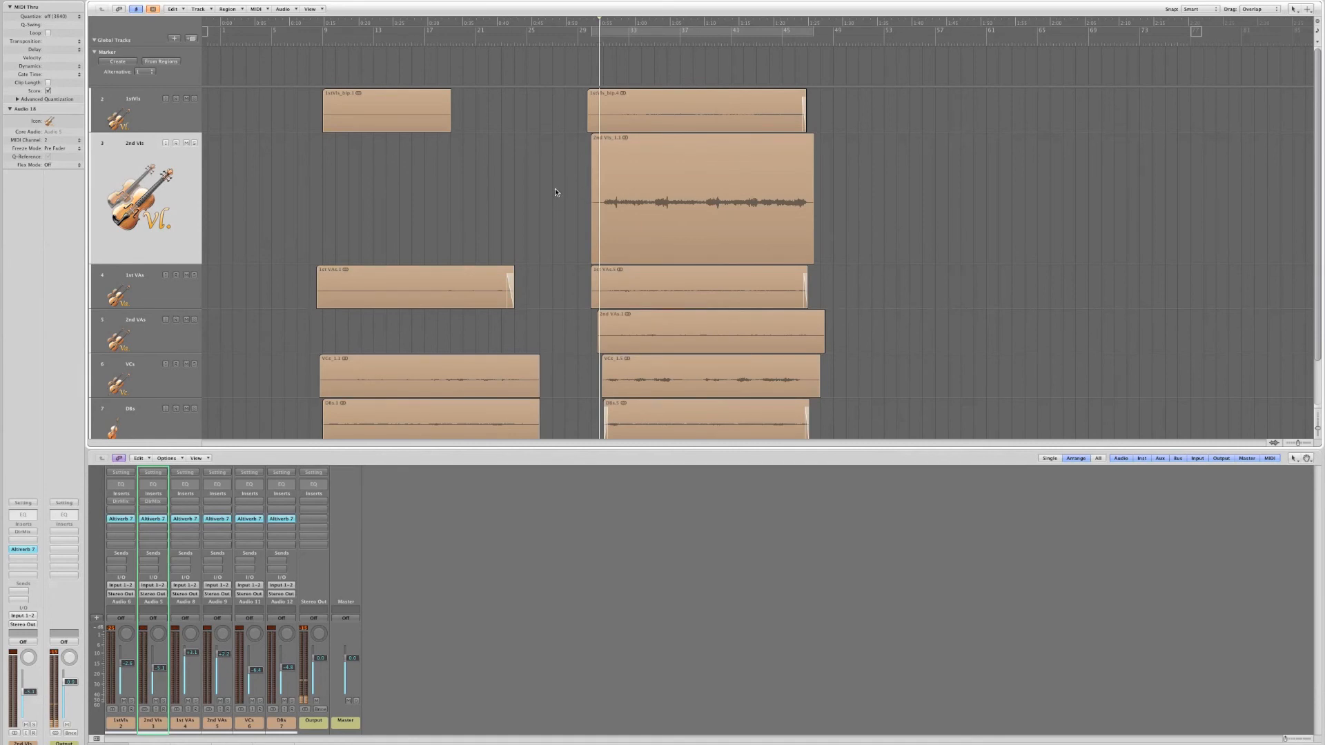
key(space)
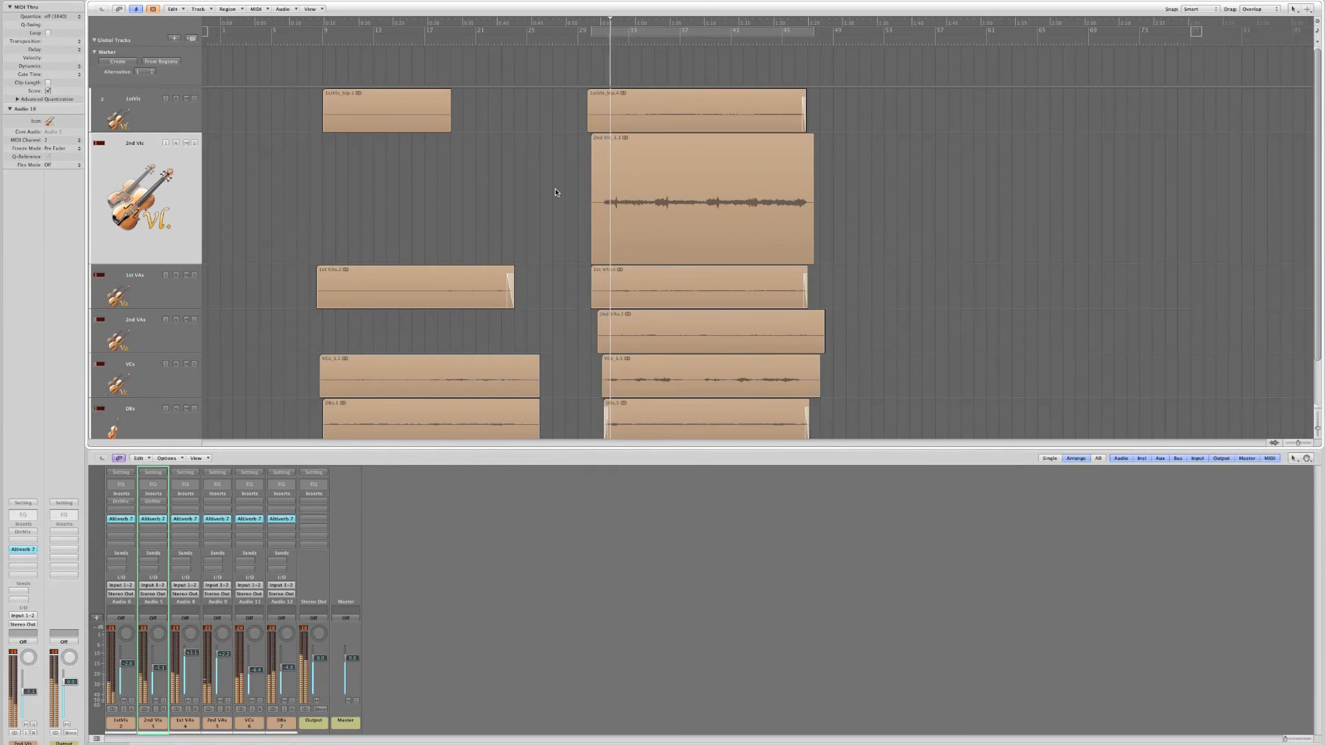